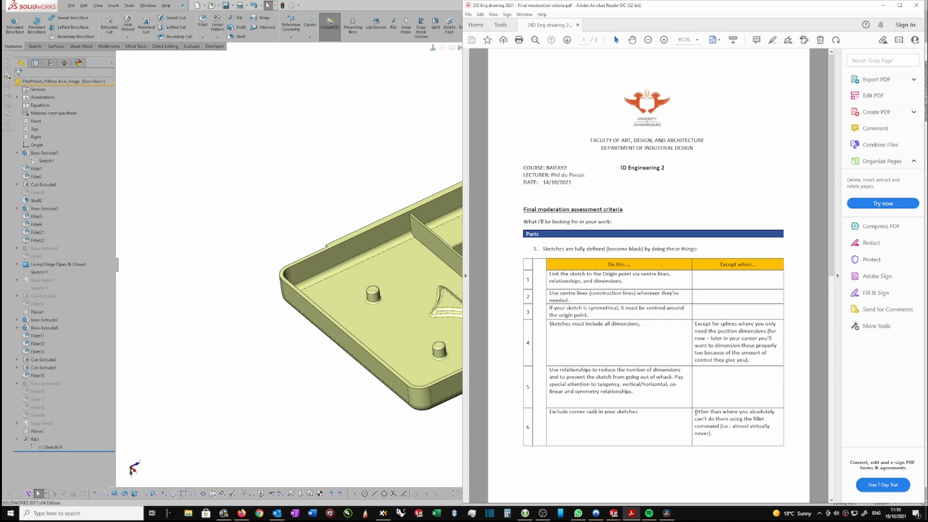
Highlight the corner-radii exception for sketches in the assessment criteria PDF and switch back to the pillbox part in SolidWorks.
left_click_drag(695, 412, 766, 432)
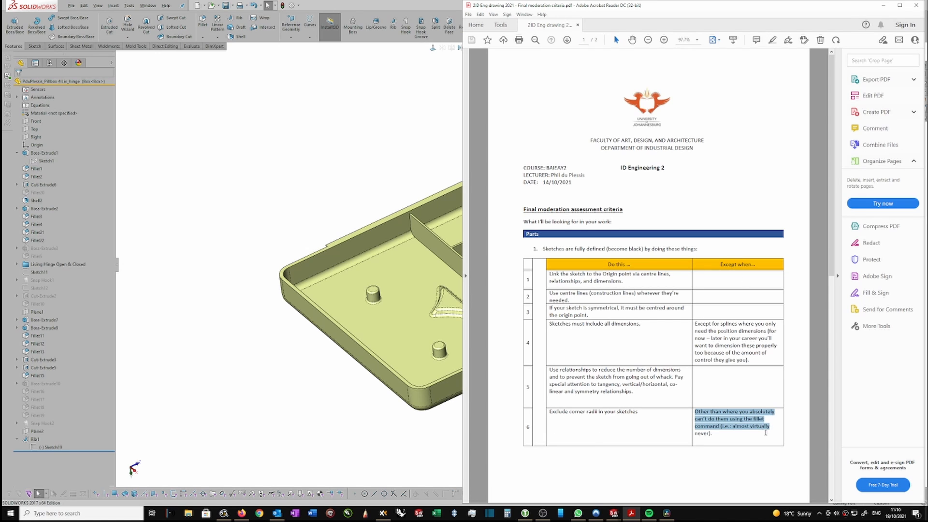
left_click(722, 438)
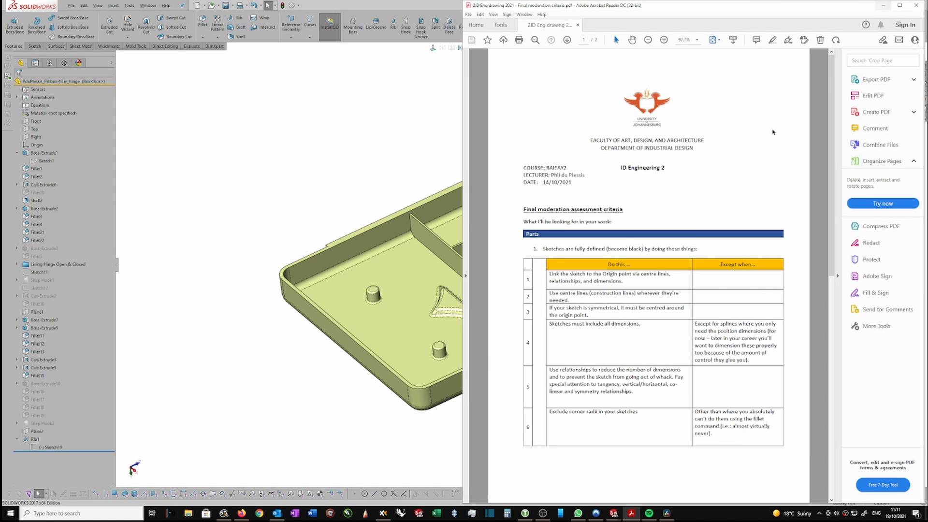
left_click(884, 6)
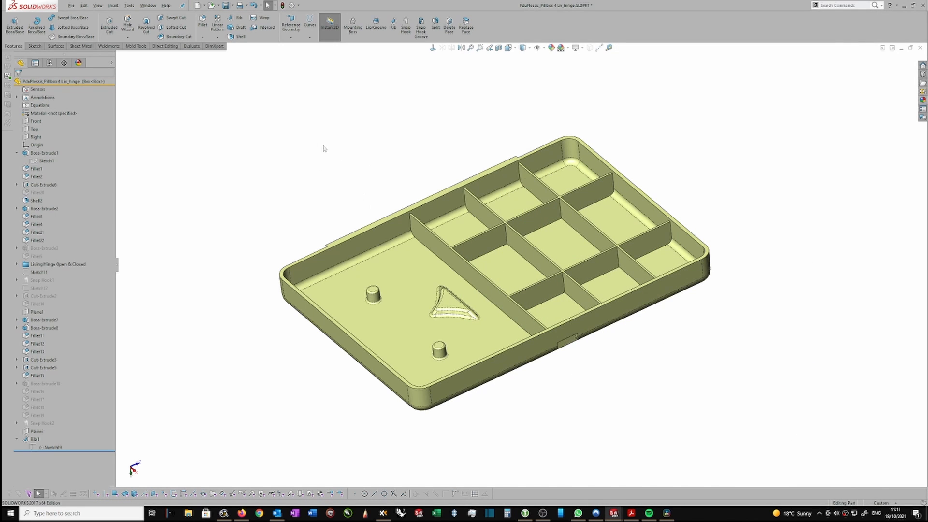
Open the base extrusion's sketch for editing and view its rectangle face-on.
left_click(43, 161)
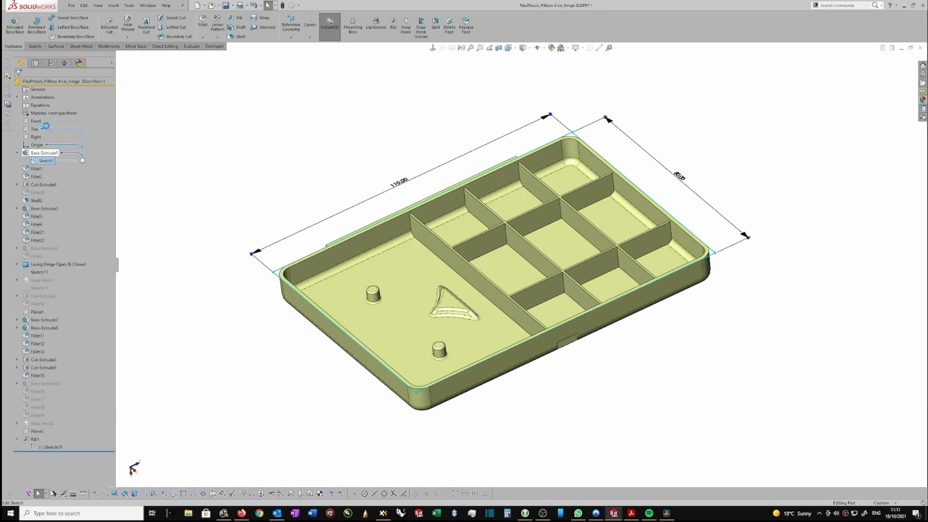
left_click(49, 127)
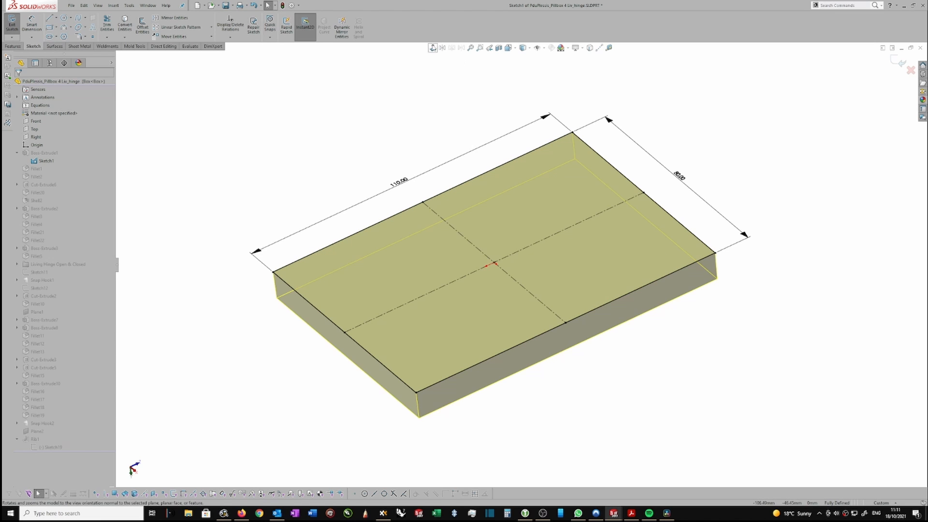
key("ctrl+8")
scroll(725, 217, "up", 1)
scroll(725, 221, "down", 1)
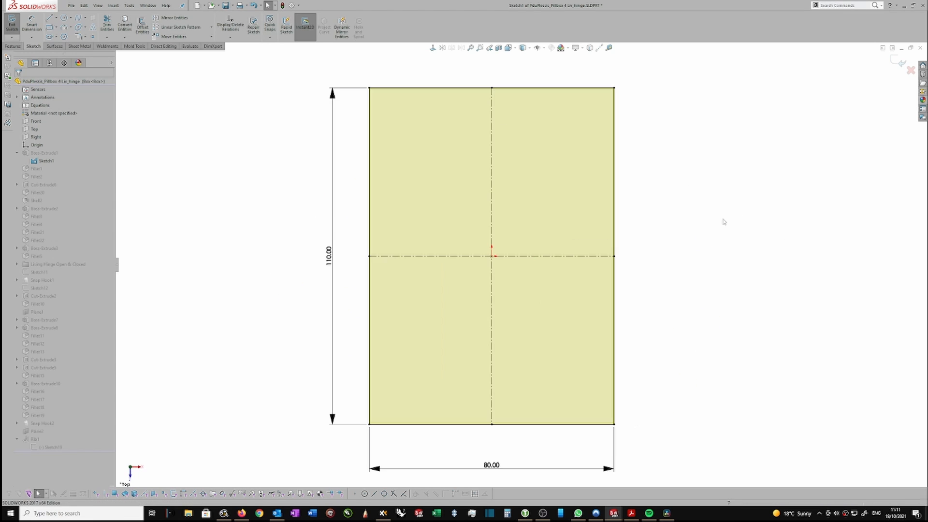
scroll(721, 221, "up", 1)
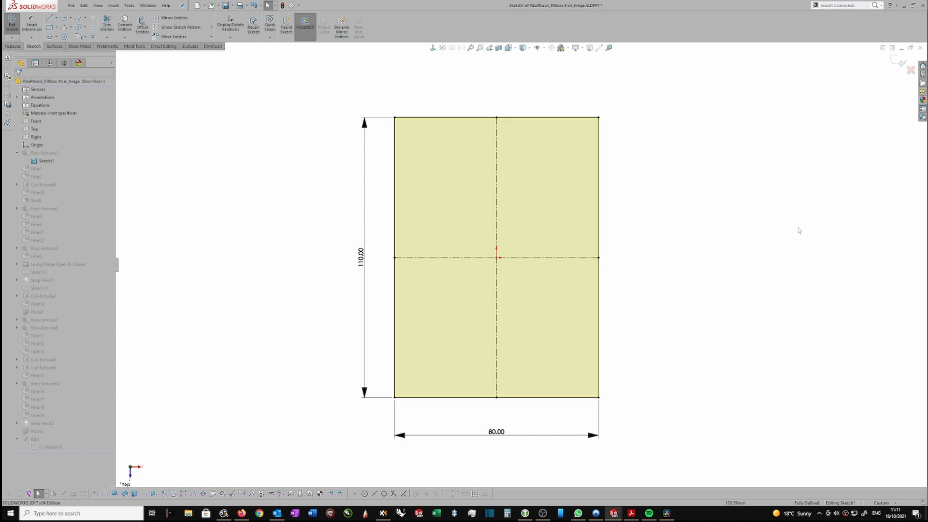
Sketch a small center rectangle with midpoint construction lines in the empty area beside the base rectangle.
key("s")
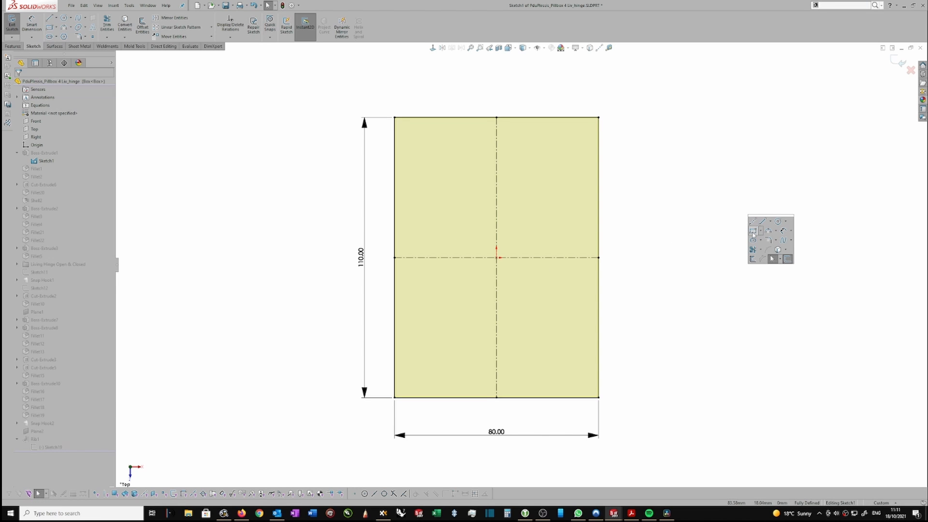
left_click(752, 232)
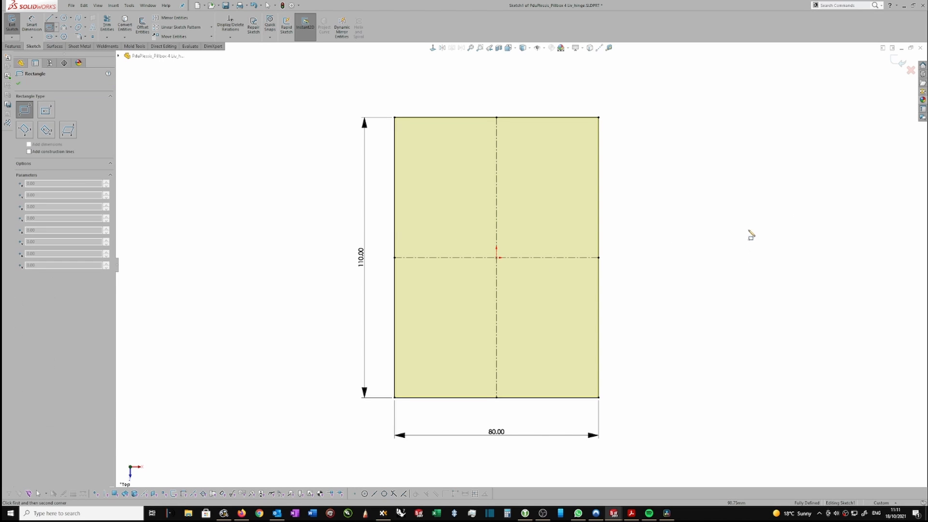
left_click(46, 110)
left_click(703, 242)
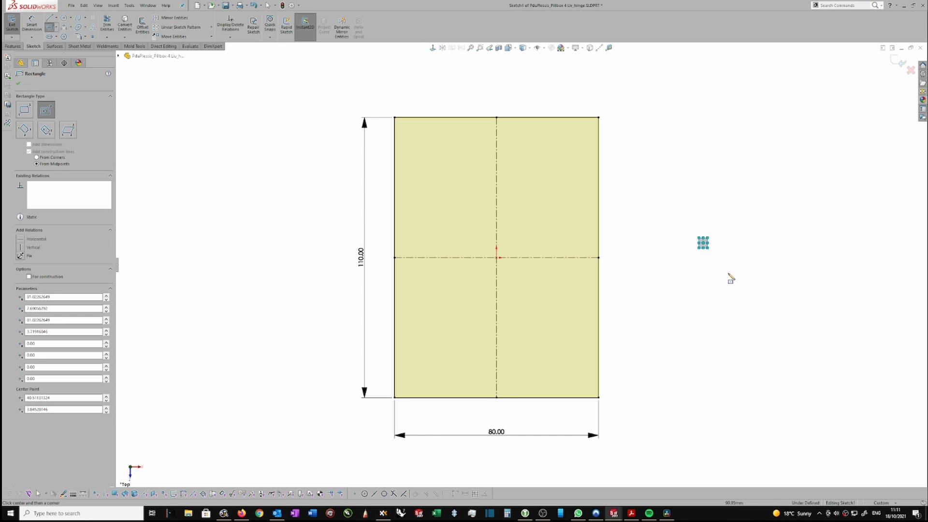
key("Escape")
scroll(744, 247, "down", 3)
scroll(629, 242, "up", 3)
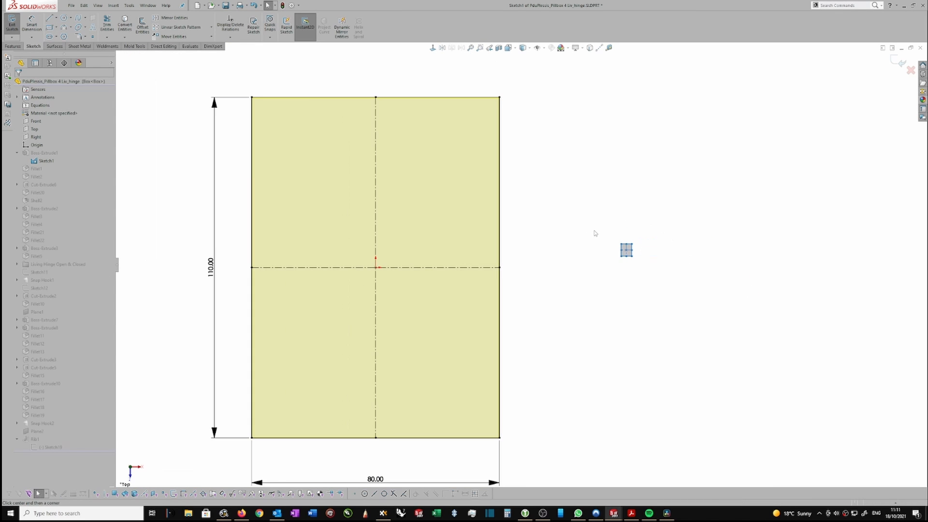
scroll(561, 257, "up", 2)
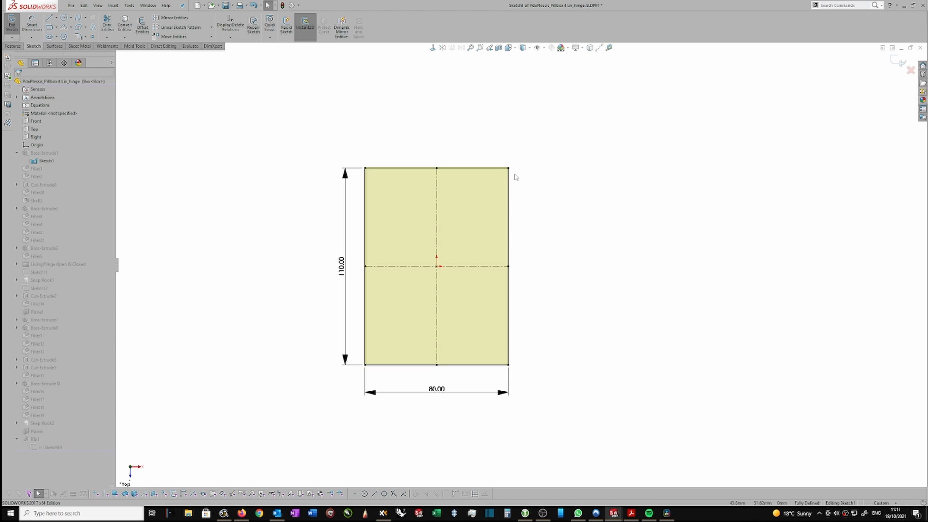
Round the base rectangle's upper-right corner with a 10 mm sketch fillet, and move and delete its radius dimension.
key("s")
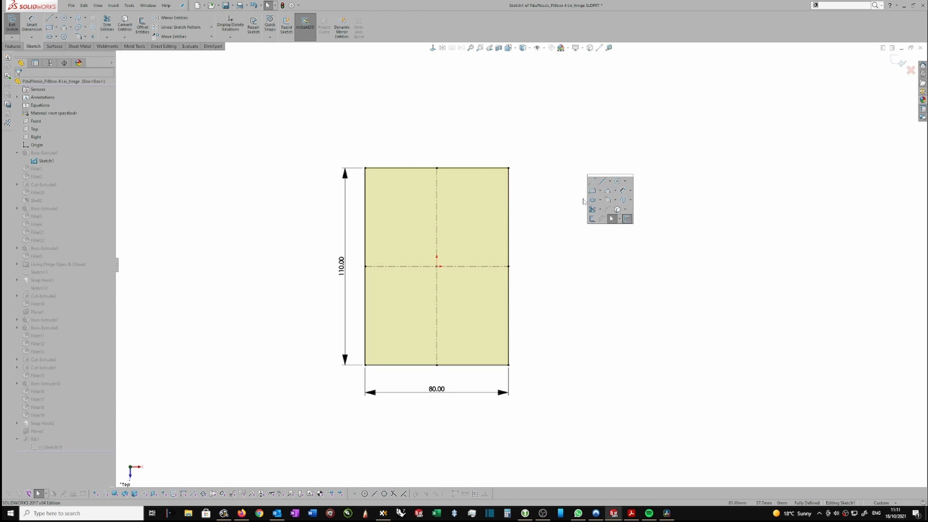
left_click(609, 201)
left_click(501, 169)
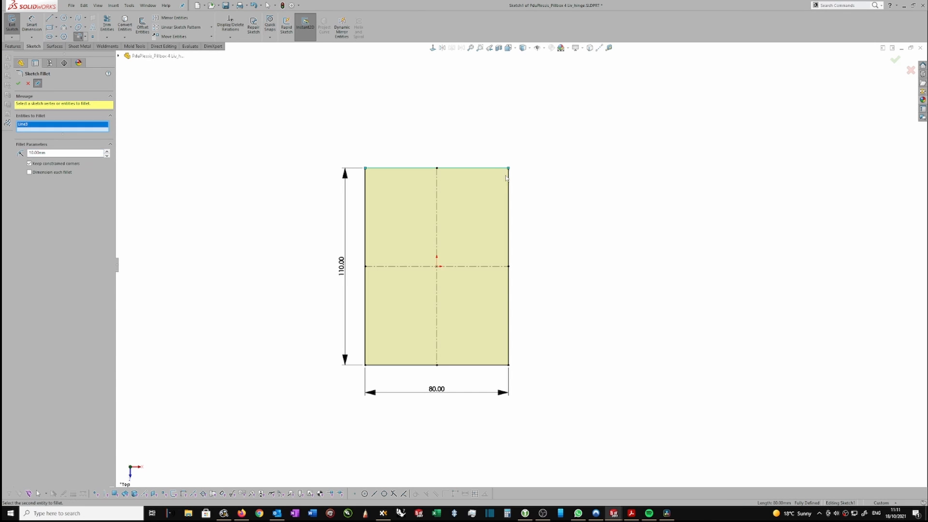
left_click(508, 182)
left_click(487, 267)
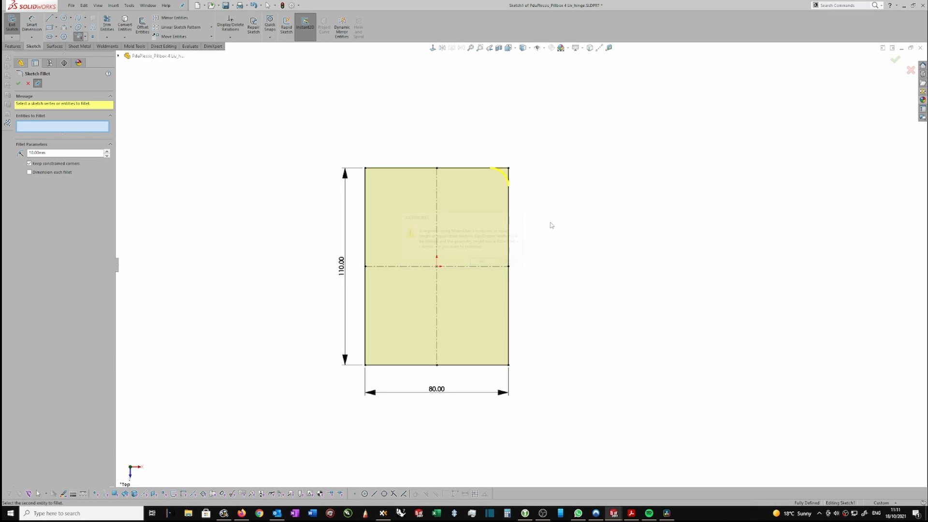
left_click(18, 84)
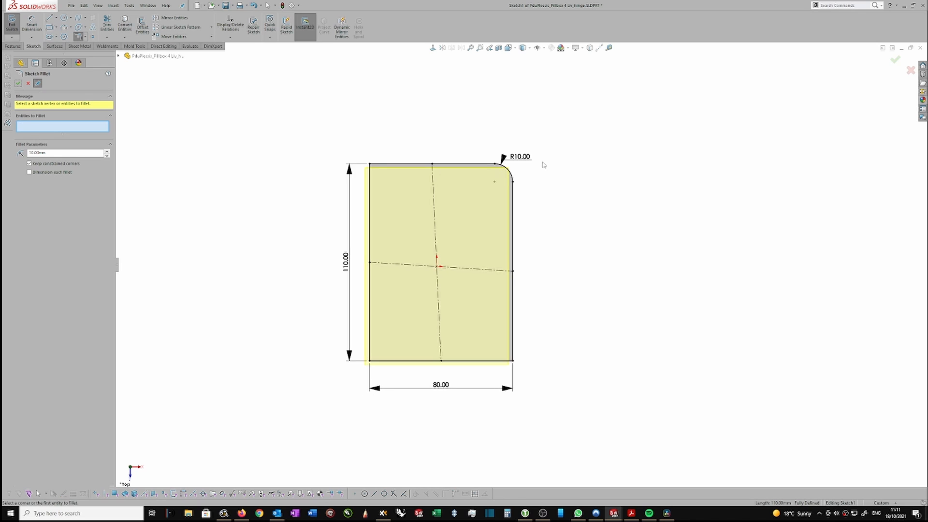
left_click(28, 84)
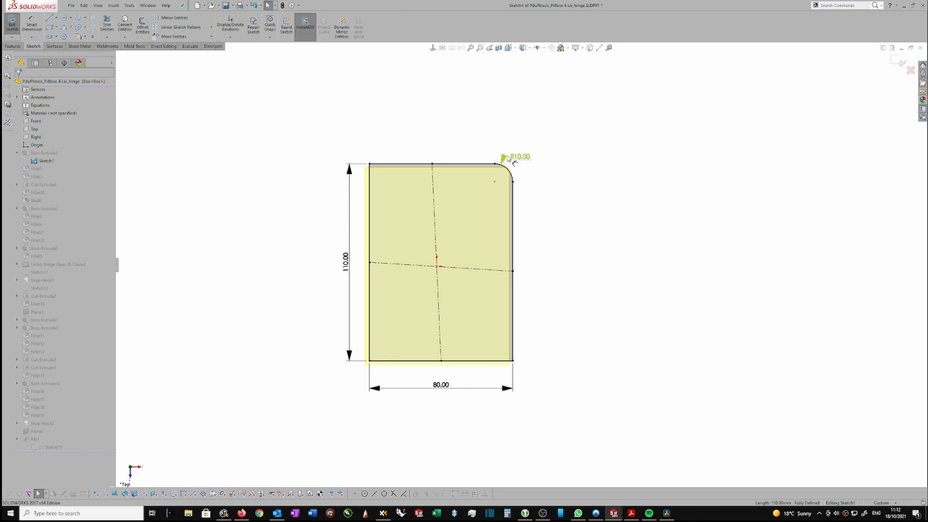
left_click_drag(520, 156, 546, 153)
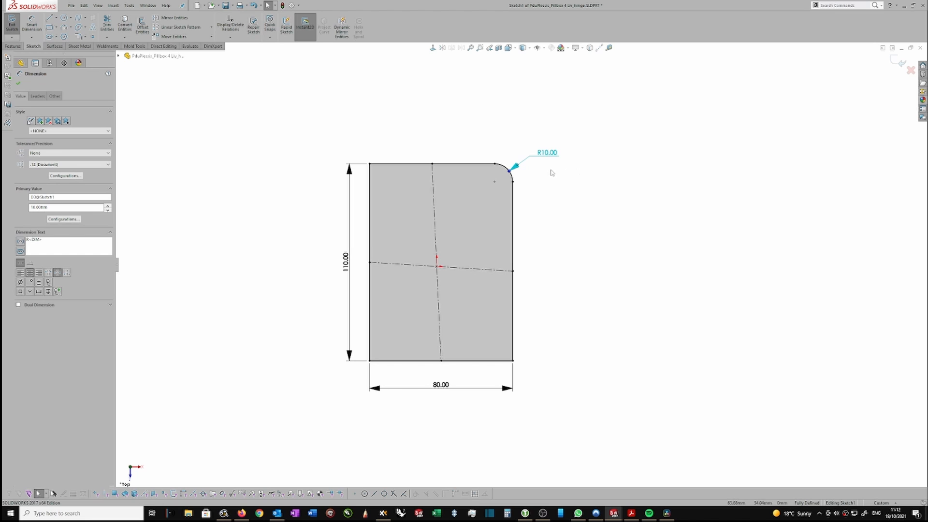
key("Delete")
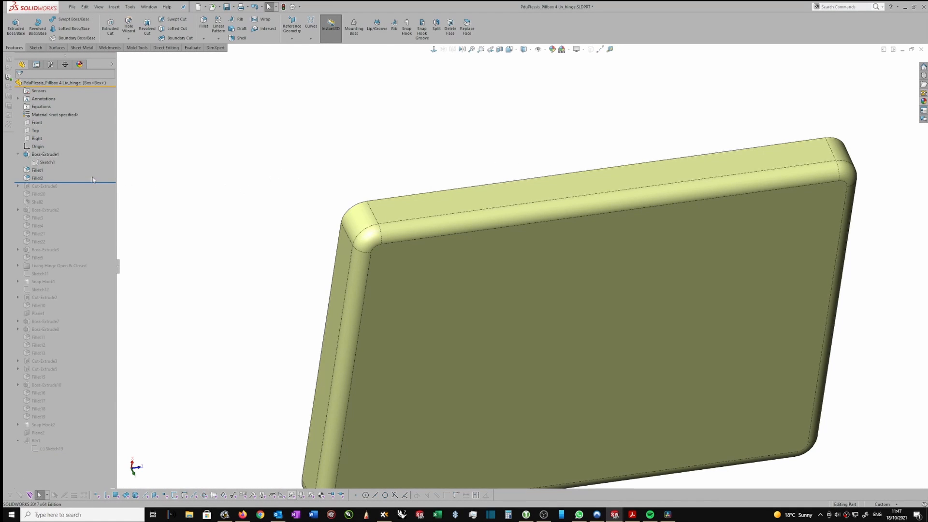
Roll the feature history forward past the cut after Fillet2 and inspect the notch and the suppressed fillet following it.
mouse_move(91, 184)
left_mouse_down()
mouse_move(93, 204)
mouse_move(100, 198)
left_mouse_up()
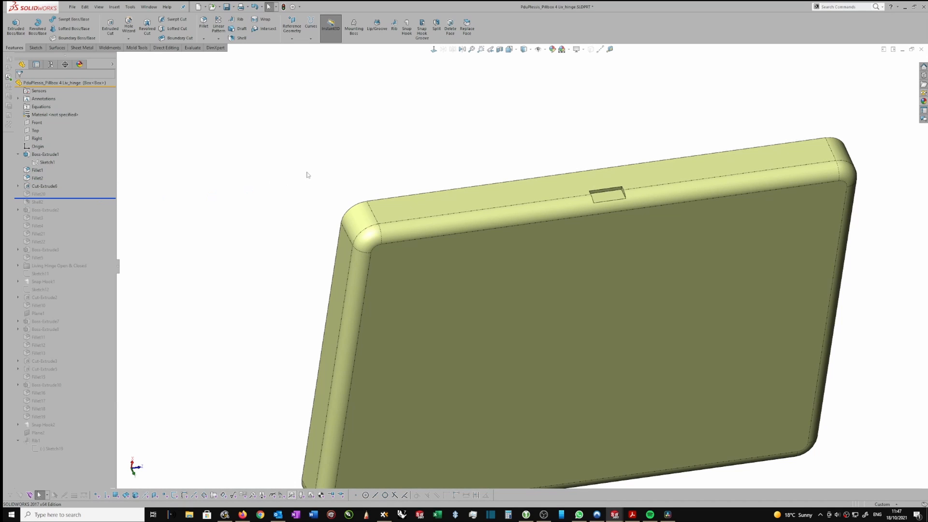
scroll(628, 179, "down", 5)
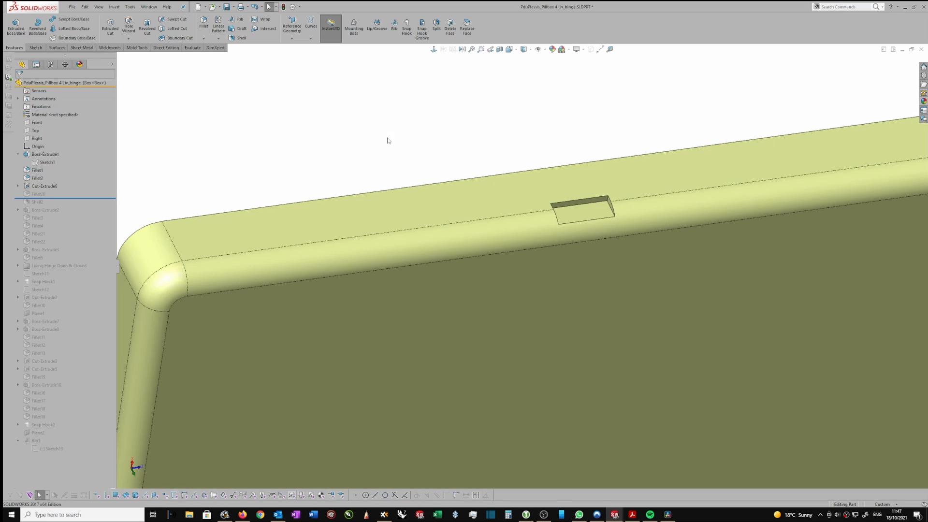
scroll(548, 169, "up", 2)
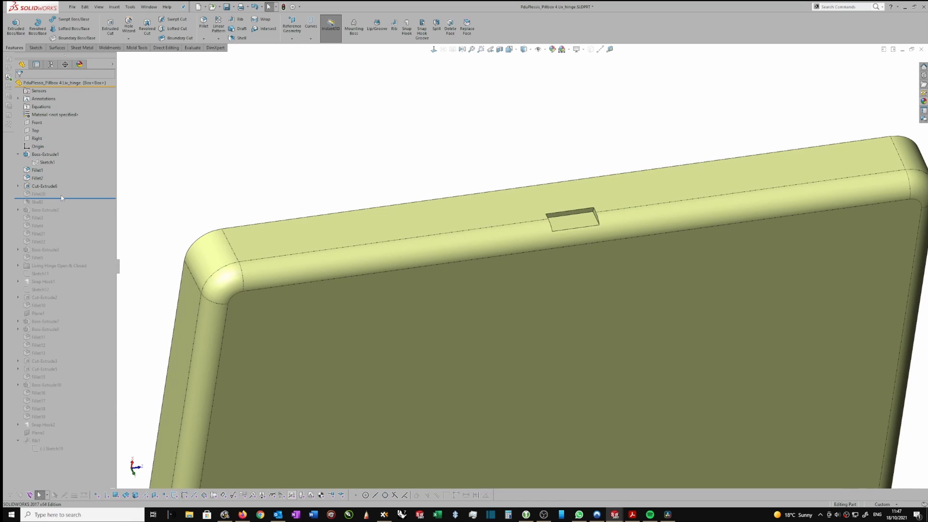
left_click(40, 195)
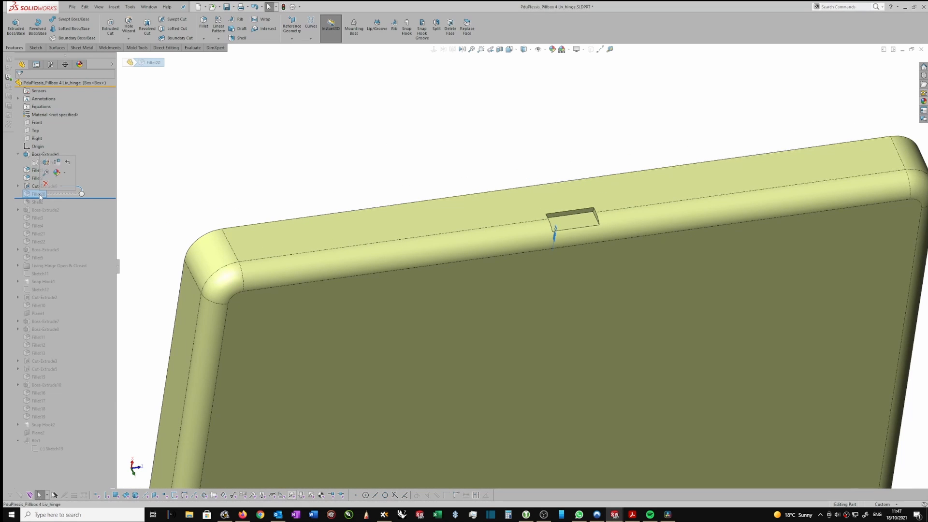
left_click_drag(39, 194, 47, 188)
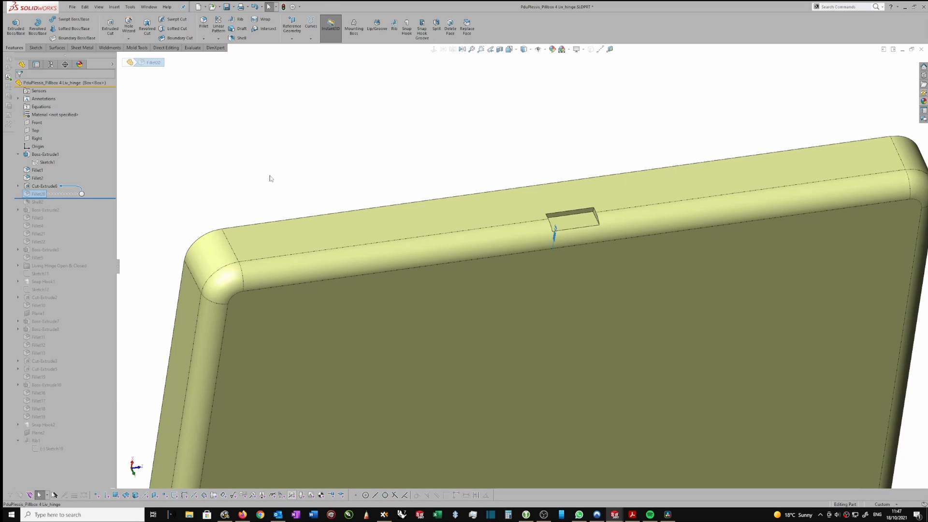
Roll the feature history forward past the shell feature and view the hollowed inside of the tray.
scroll(270, 179, "up", 2)
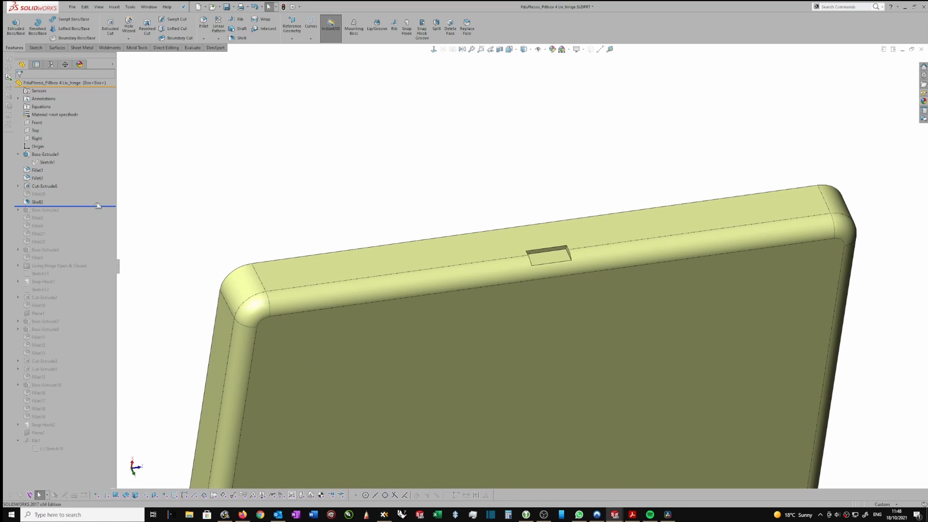
scroll(451, 178, "up", 2)
middle_click_drag(451, 178, 632, 176)
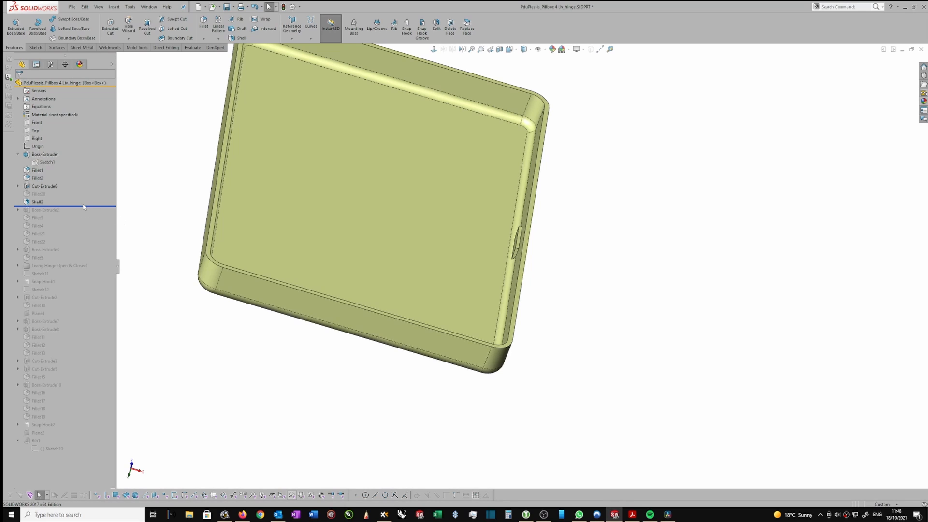
Roll the feature history forward past Fillet22 to include Boss-Extrude2 and its fillets, and view the raised strip along the rim.
left_click_drag(87, 214, 87, 244)
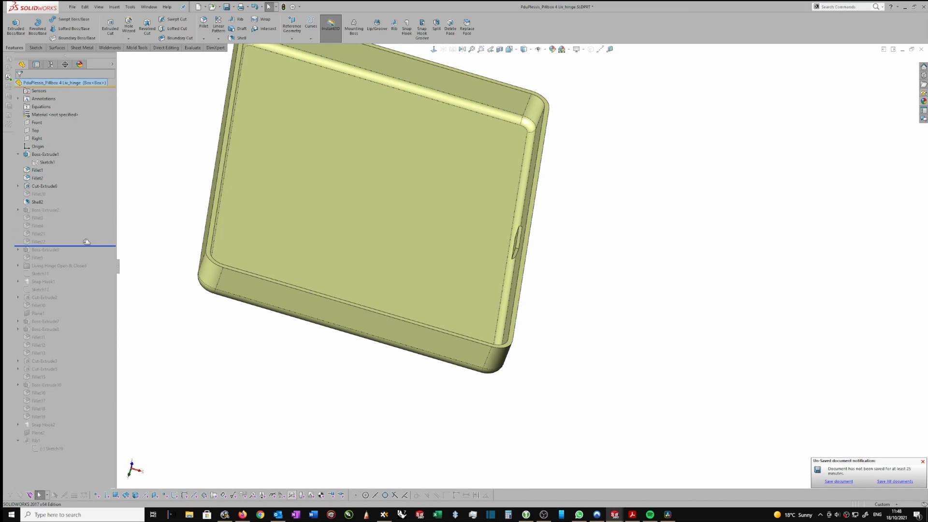
mouse_move(197, 210)
middle_mouse_down()
mouse_move(232, 193)
mouse_move(254, 165)
mouse_move(275, 213)
mouse_move(232, 220)
mouse_move(310, 144)
middle_mouse_up()
left_click(235, 222)
scroll(182, 220, "down", 3)
left_click(307, 145)
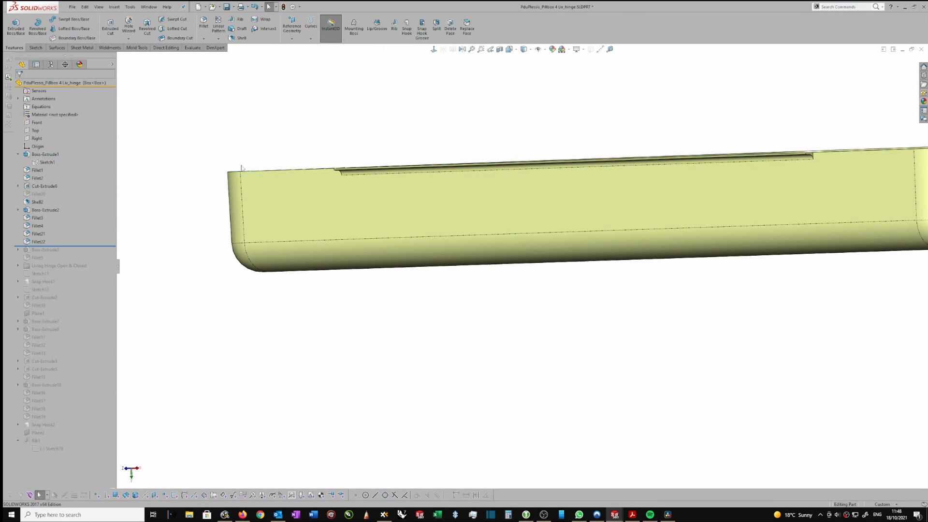
Examine the fillets on the rim strip and Fillet21 at the notch in the opposite wall.
left_click(41, 226)
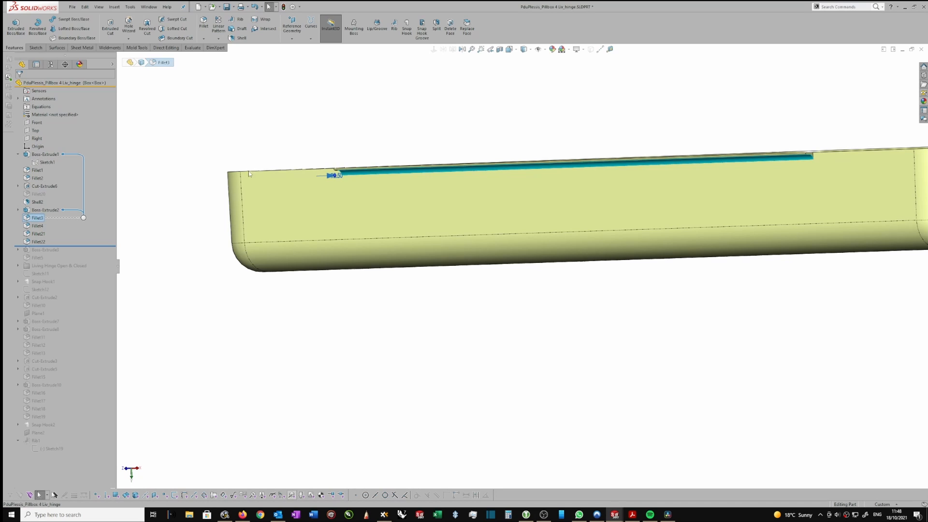
left_click(38, 234)
middle_click_drag(217, 193, 509, 138)
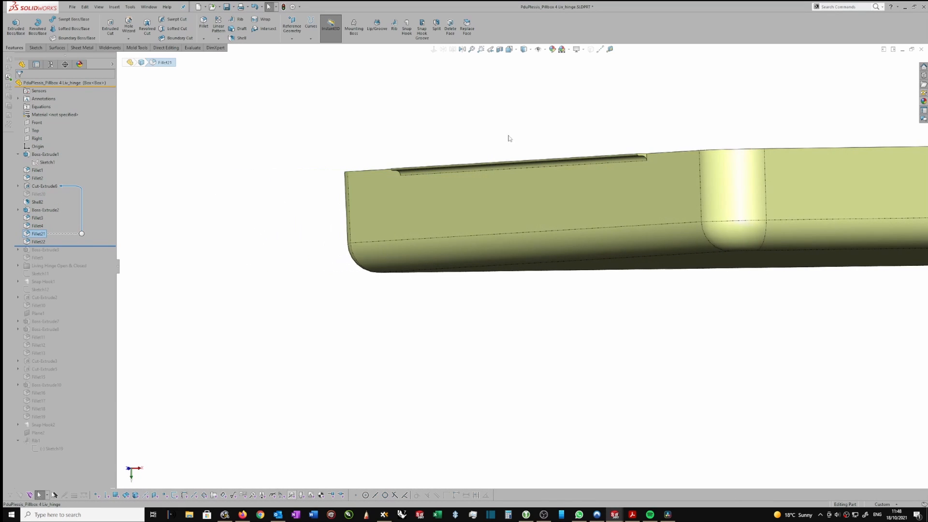
middle_click_drag(588, 130, 765, 201)
left_click(764, 201)
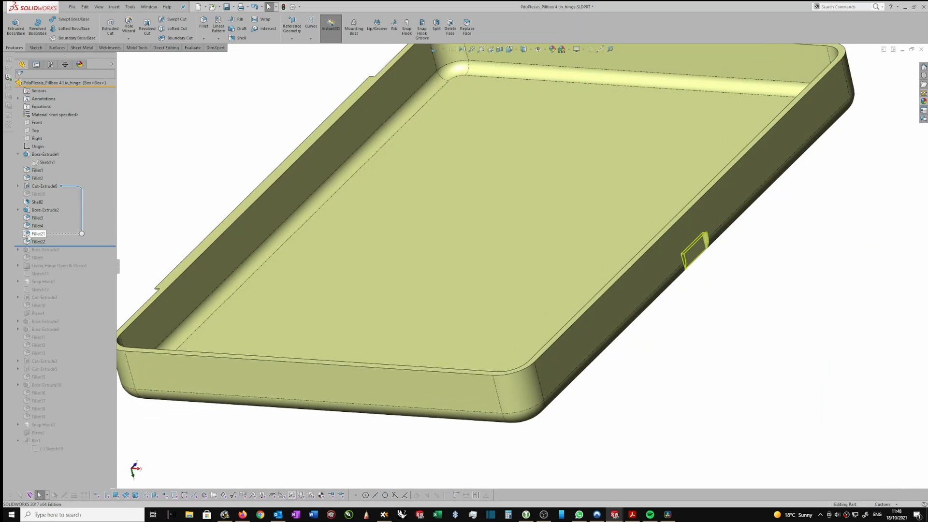
Examine Fillet22 and the even wall thickness around the notch from outside and inside the tray.
left_click(44, 243)
middle_click_drag(773, 263, 646, 215)
scroll(552, 221, "up", 2)
left_click(651, 211)
middle_click_drag(624, 267, 532, 282)
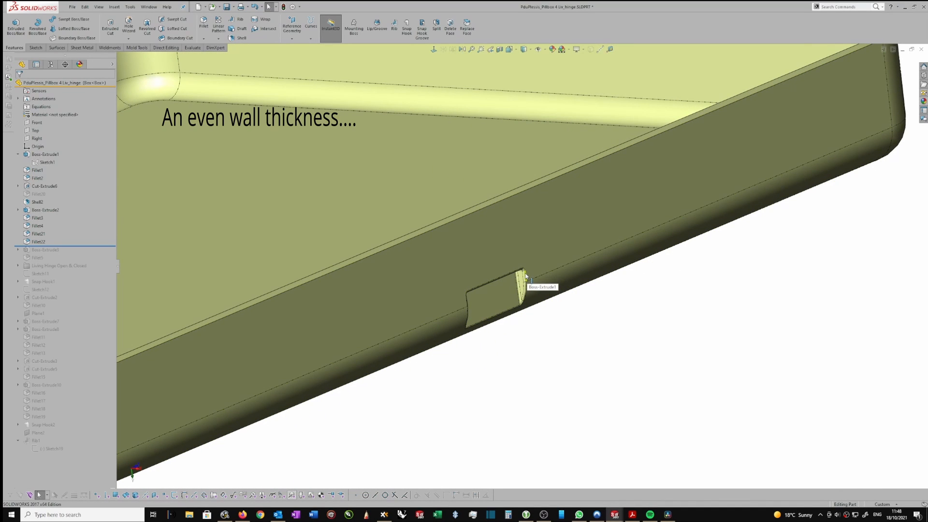
middle_click_drag(525, 276, 145, 250)
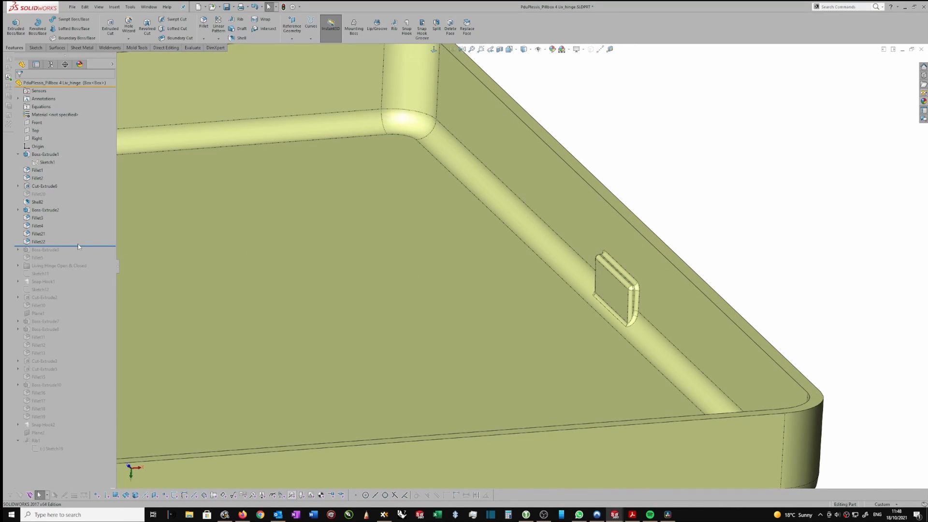
Roll the feature history forward past the Living Hinge Open & Closed feature and view the tray from several sides.
left_click_drag(81, 247, 82, 269)
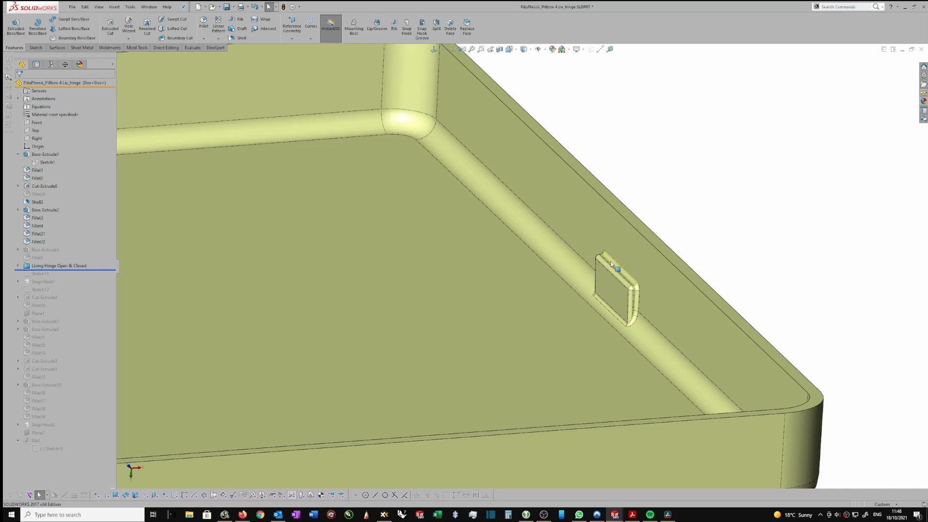
middle_click_drag(673, 238, 483, 252)
middle_click_drag(239, 273, 730, 261)
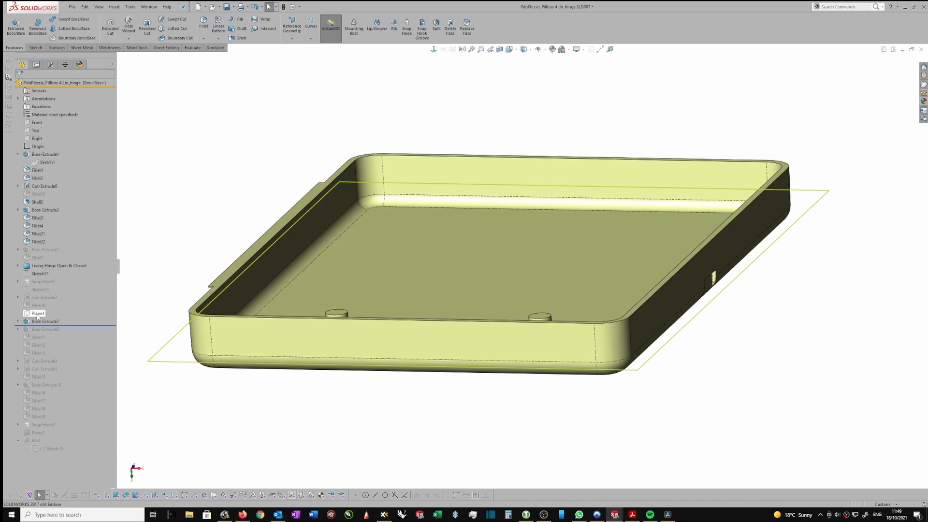
Highlight Boss-Extrude7 in the feature history and examine the two round pegs on the tray floor.
left_click(44, 322)
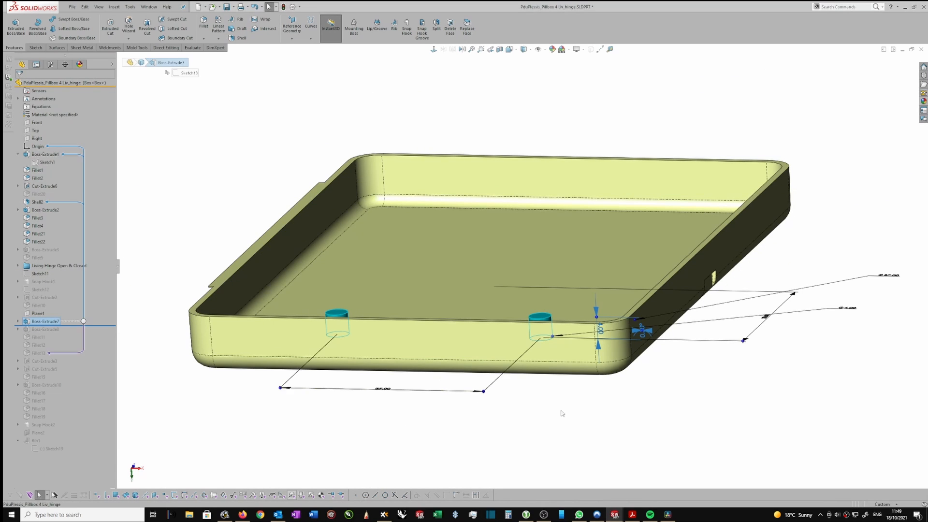
left_click(628, 459)
middle_click_drag(514, 375, 448, 322)
scroll(368, 343, "down", 4)
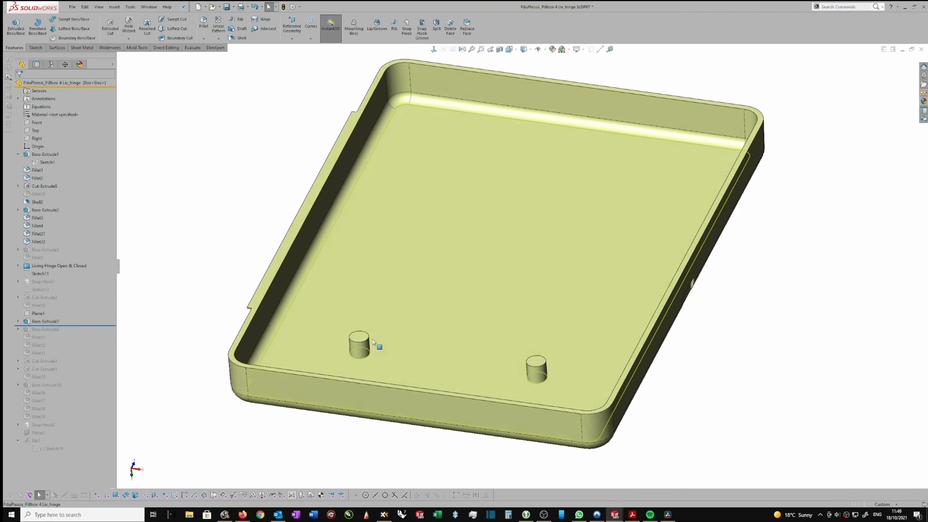
middle_click_drag(370, 347, 346, 344)
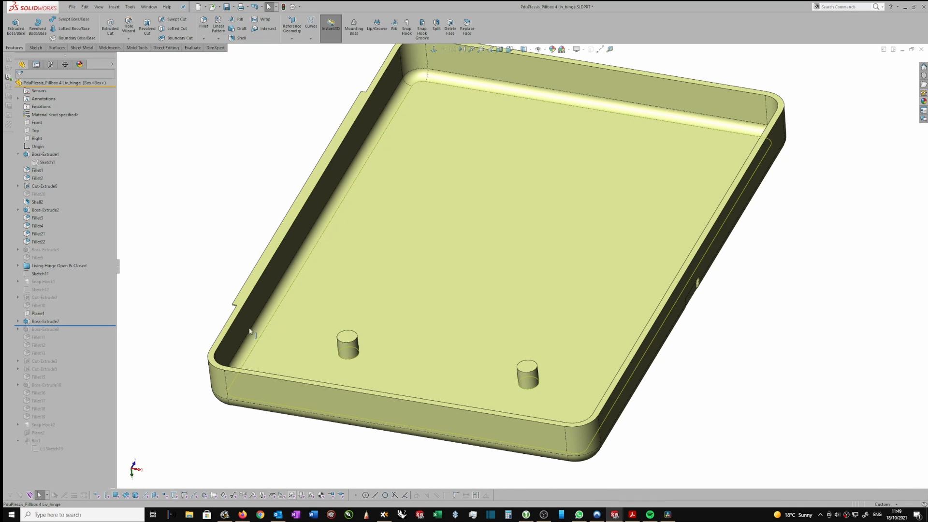
Roll the feature history forward past Fillet15 and view the pegs and triangular emblem inside and their recesses on the underside.
left_click_drag(90, 327, 85, 357)
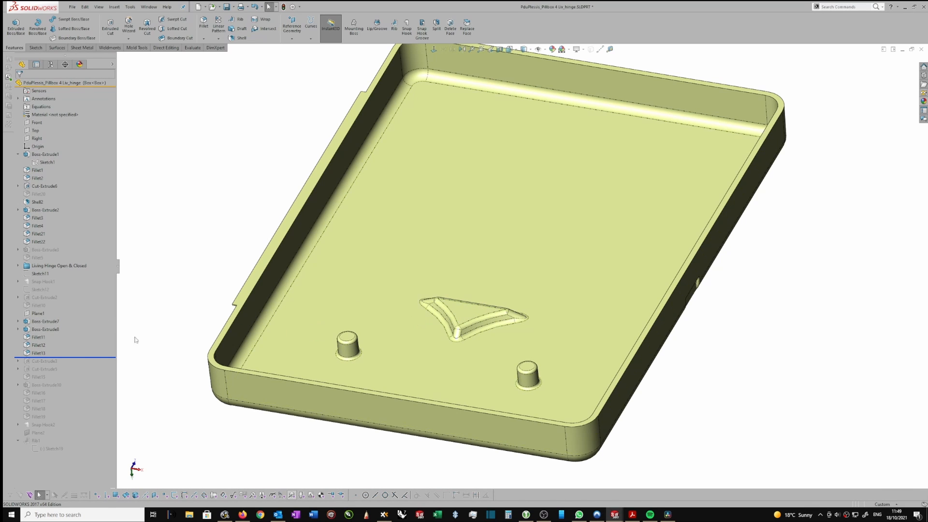
middle_click_drag(131, 333, 130, 314)
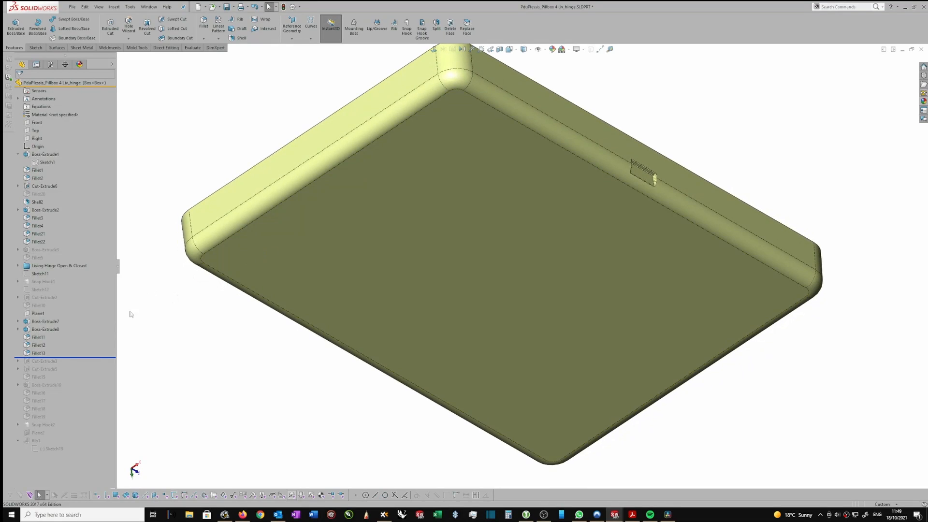
left_click_drag(88, 357, 89, 384)
middle_click_drag(418, 300, 453, 230)
middle_click_drag(453, 185, 496, 87)
Section the tray parallel to the Right plane and offset the cut so it passes through one of the pegs.
left_click(500, 50)
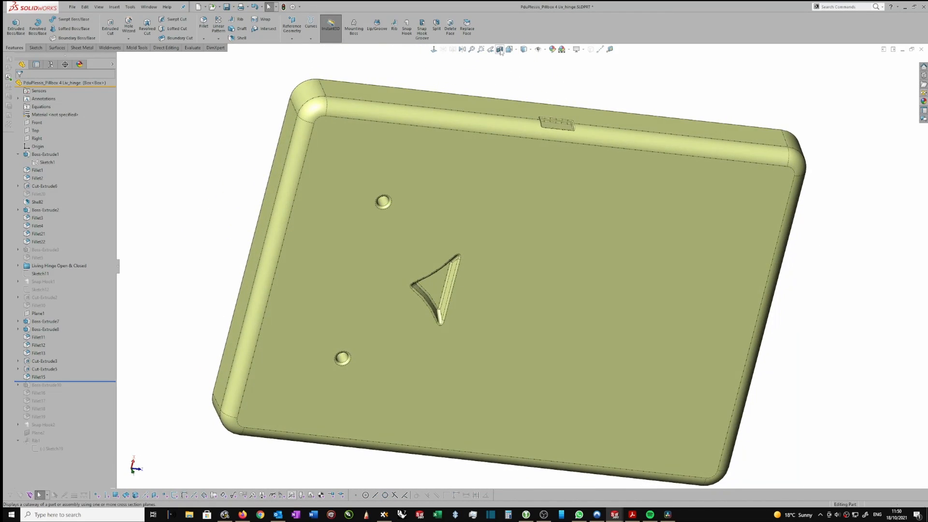
middle_click_drag(464, 145, 527, 251)
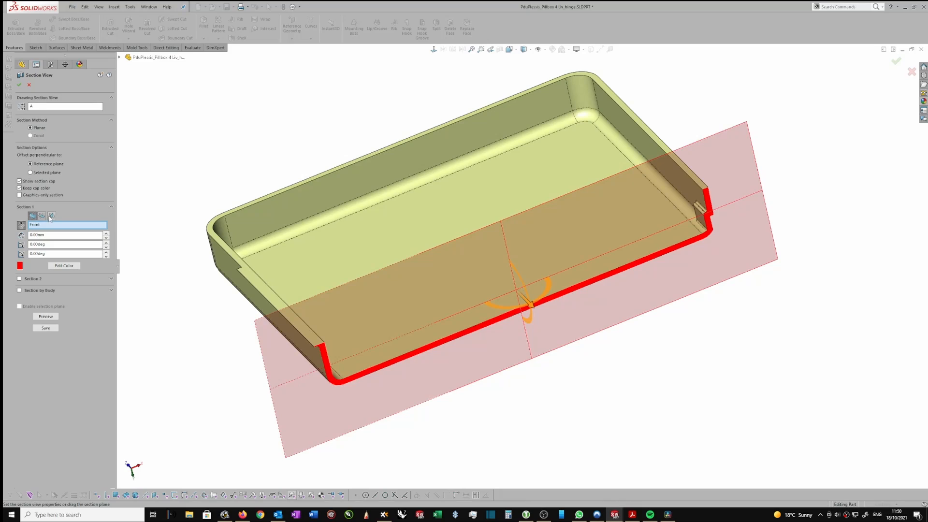
left_click(50, 217)
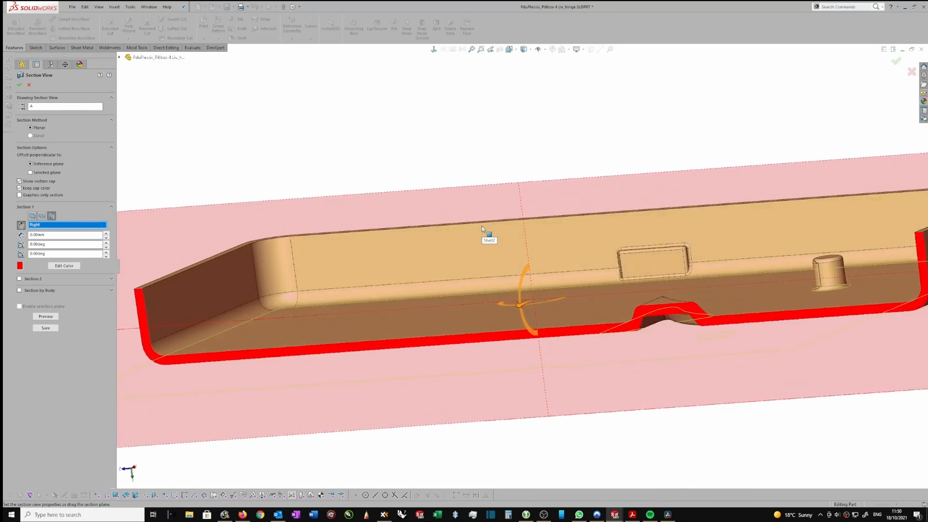
mouse_move(482, 229)
middle_mouse_down()
mouse_move(524, 259)
mouse_move(565, 228)
mouse_move(579, 237)
middle_mouse_up()
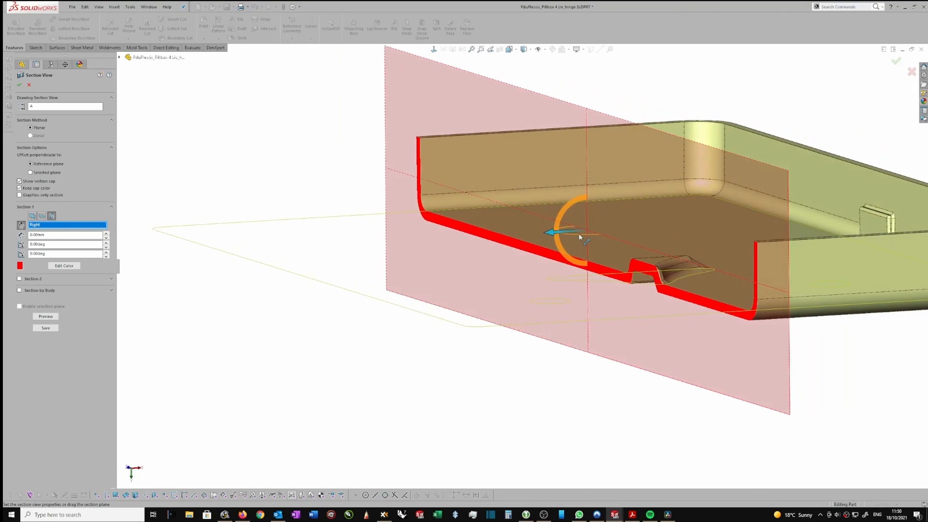
left_click_drag(580, 237, 569, 234)
left_click_drag(612, 231, 694, 221)
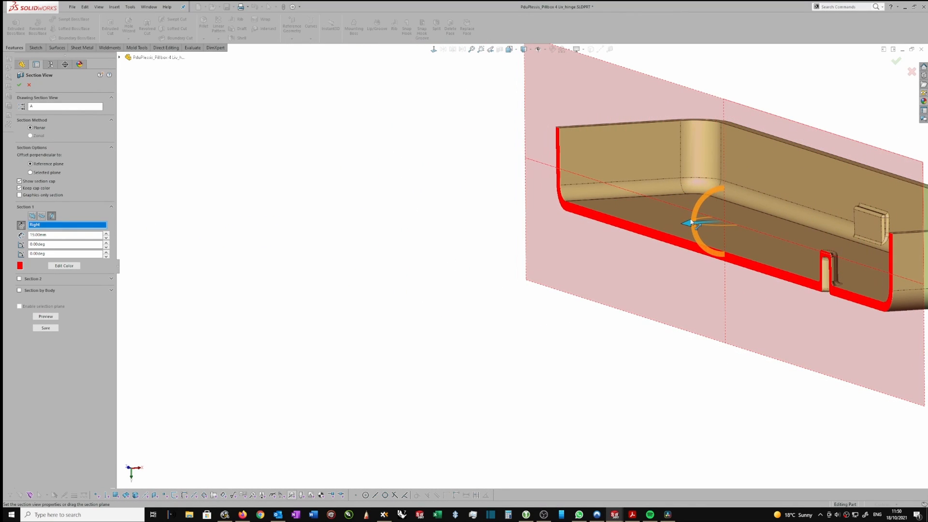
Examine the wall thickness and fillets around the sectioned hollow peg and apply the section view.
middle_click_drag(711, 220, 634, 282)
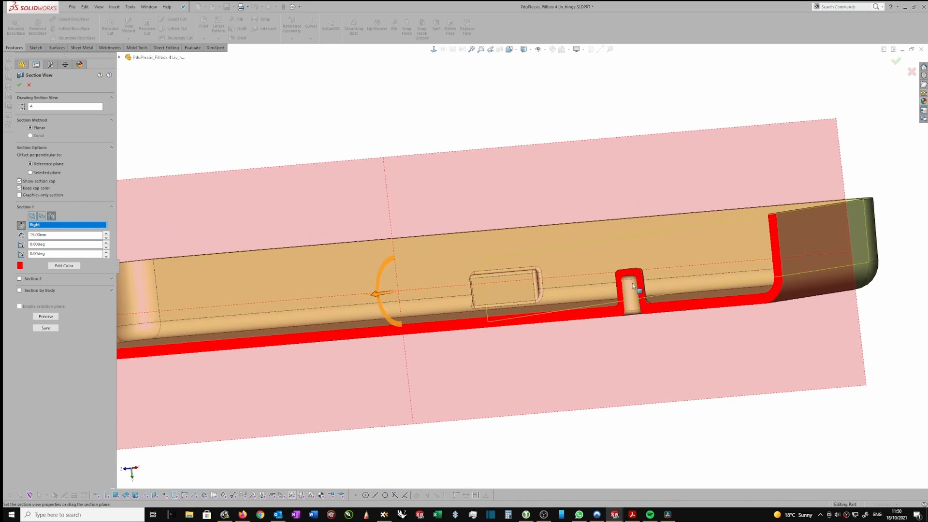
scroll(634, 283, "down", 3)
middle_click_drag(555, 317, 441, 292)
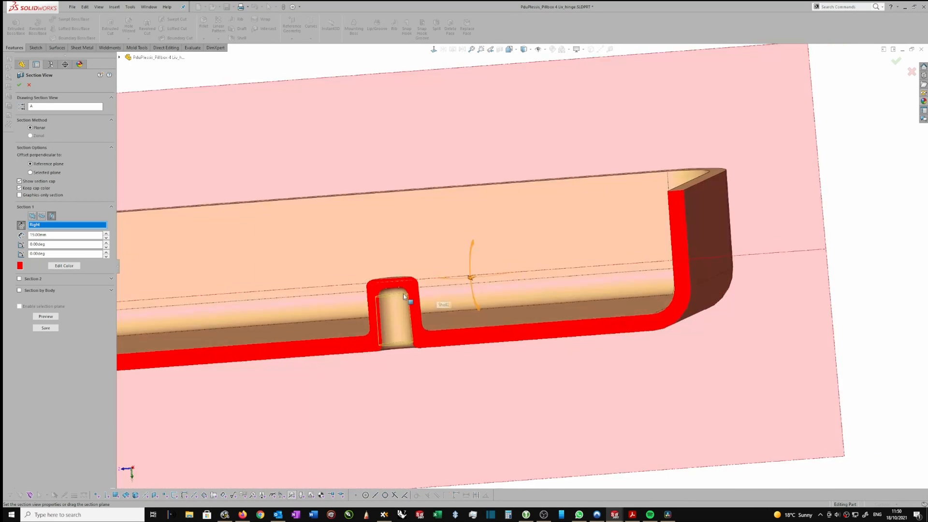
scroll(406, 296, "down", 3)
scroll(403, 303, "down", 1)
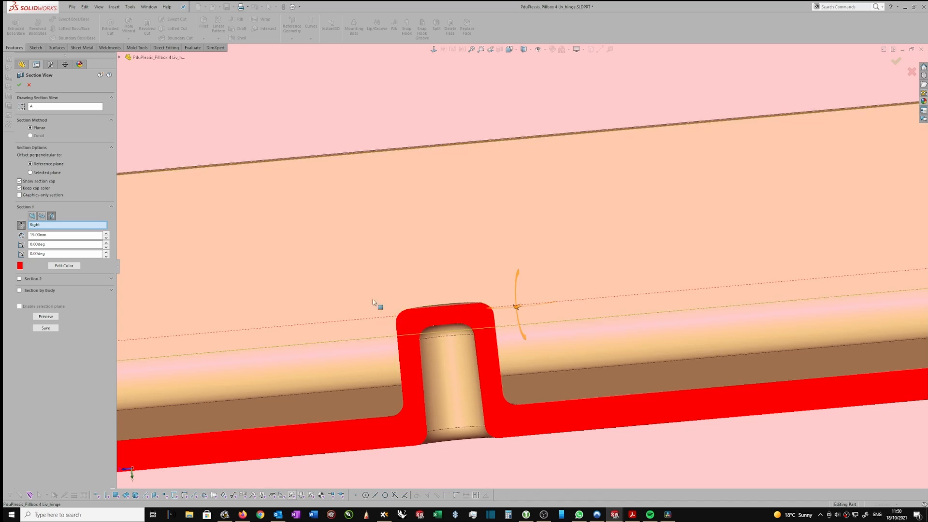
left_click(20, 86)
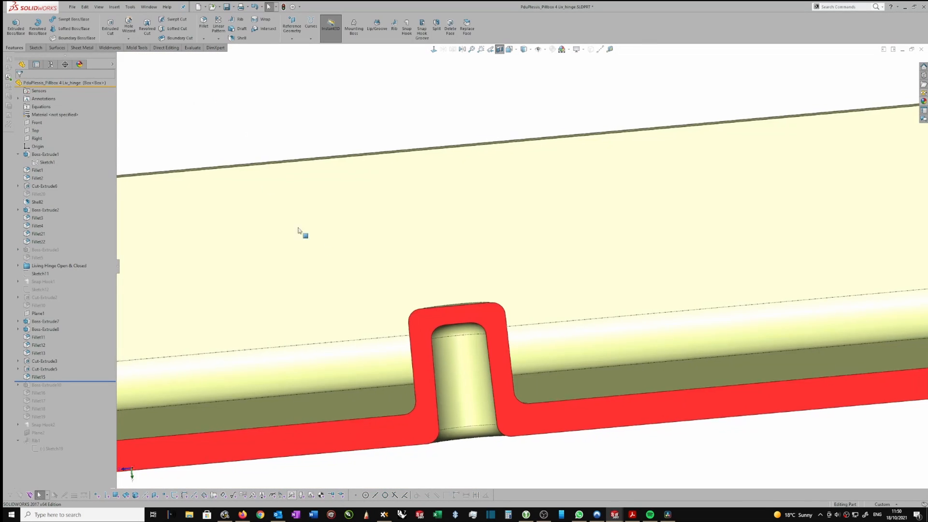
Replace the faces selected for Fillet15 with the inner end faces of the two round holes on the underside.
right_click(40, 135)
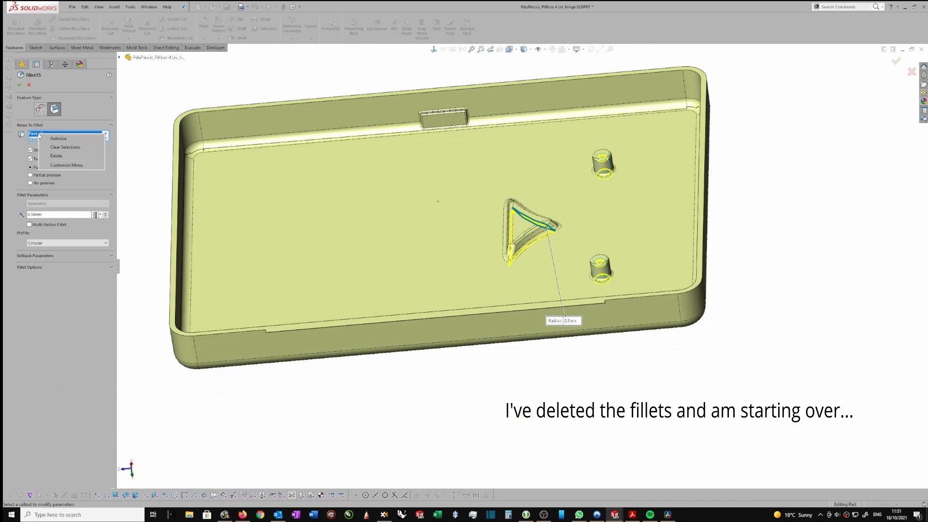
left_click(63, 147)
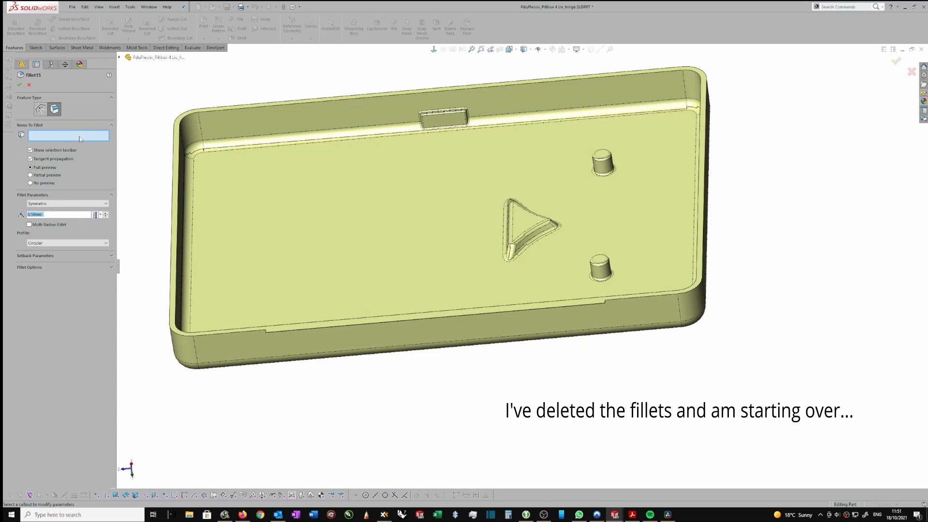
scroll(539, 244, "up", 2)
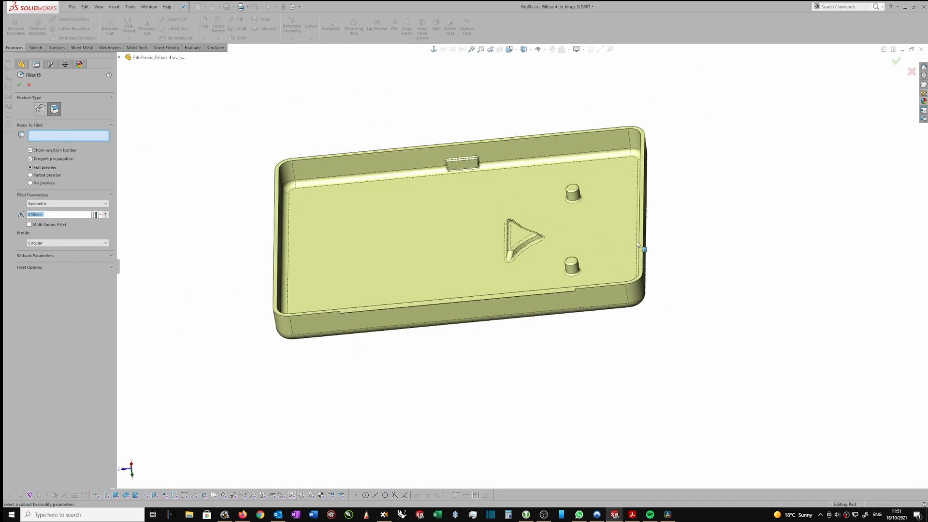
scroll(642, 247, "down", 1)
middle_click_drag(643, 246, 586, 234)
scroll(556, 242, "down", 5)
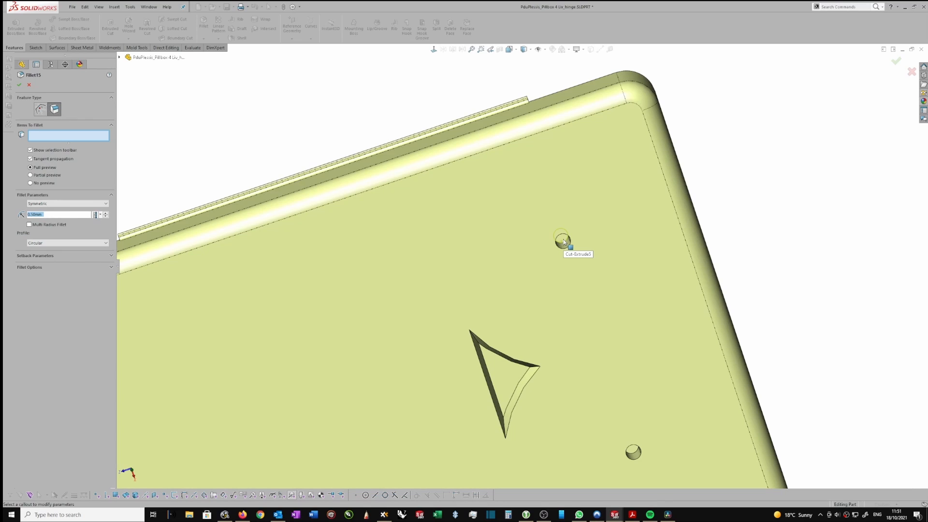
left_click(563, 239)
middle_click_drag(564, 239, 521, 130, "ctrl")
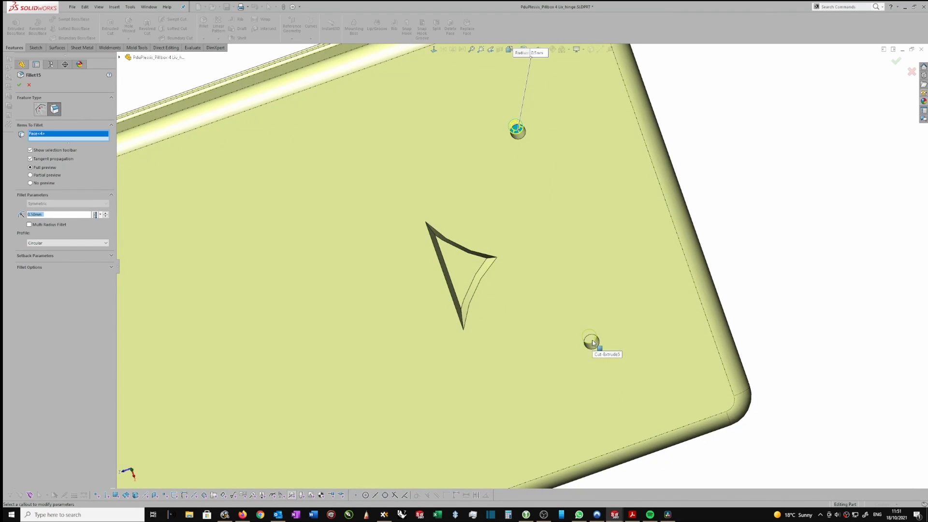
left_click(593, 343)
middle_click_drag(593, 343, 507, 287)
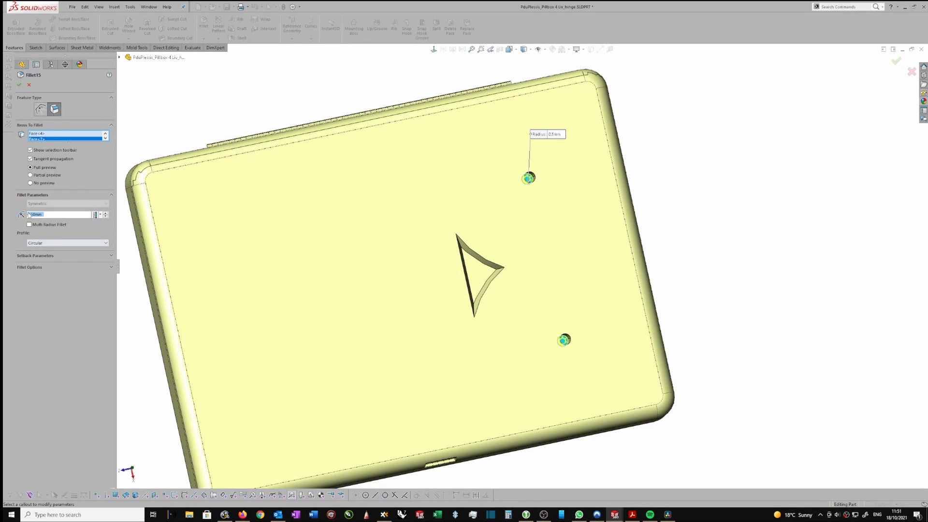
Set the radius of Fillet15 to 0.25 mm.
right_click(32, 216)
mouse_move(39, 224)
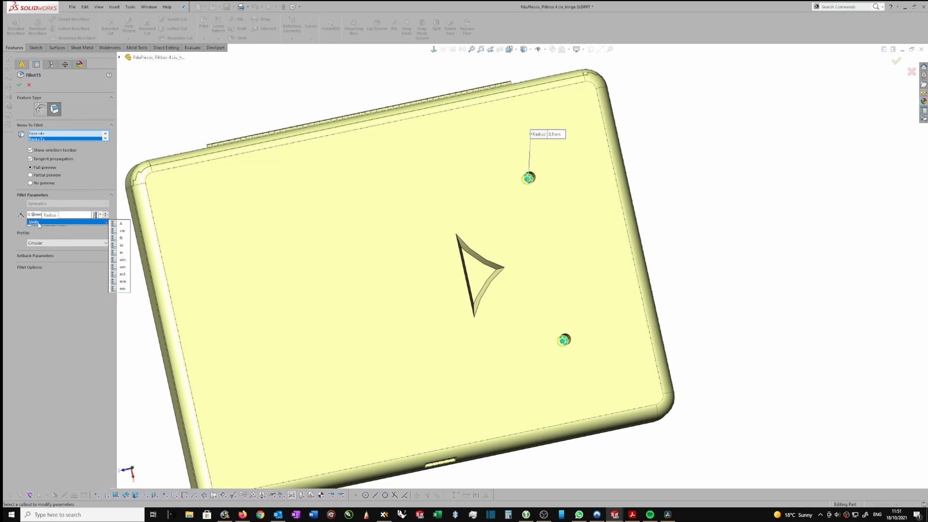
key("BackSpace")
type("2")
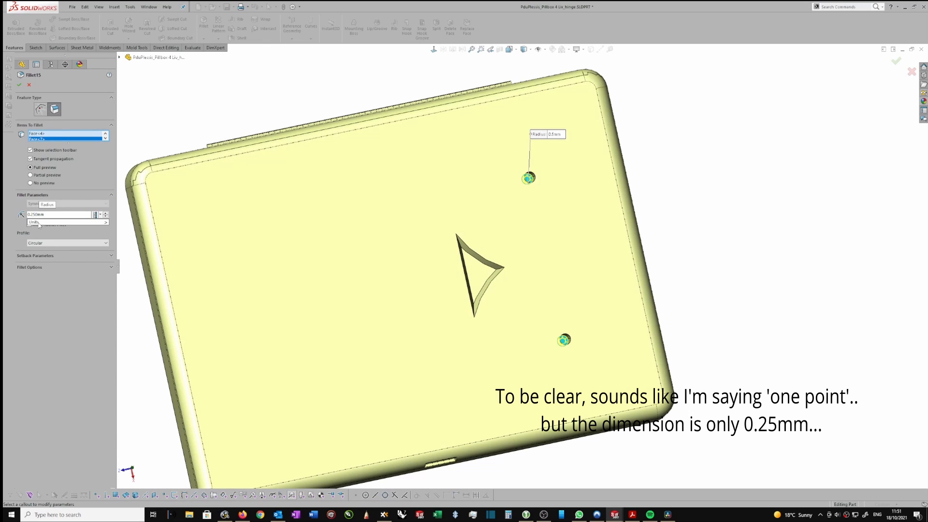
type("5")
key("Return")
Add the triangular recess's floor and its two curved side faces to Fillet15 and apply the fillet.
scroll(508, 275, "up", 4)
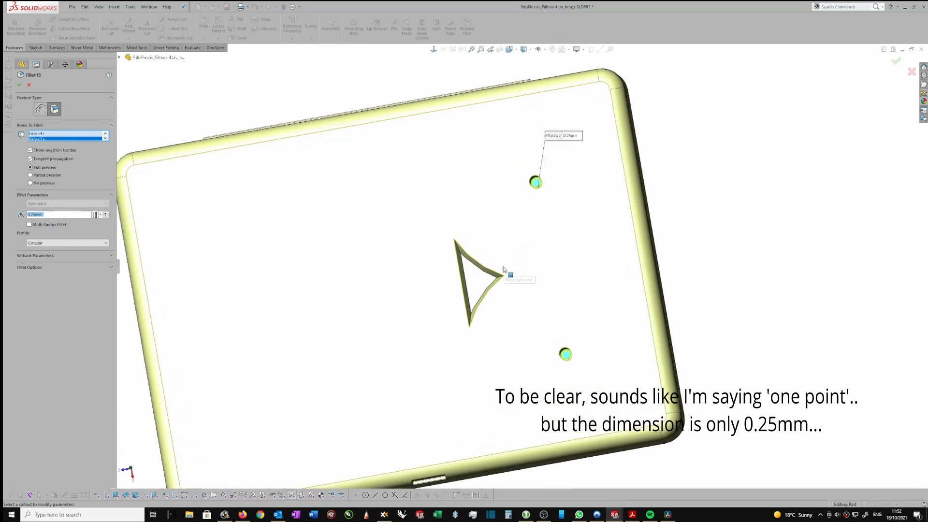
left_click(486, 295)
scroll(486, 296, "up", 3)
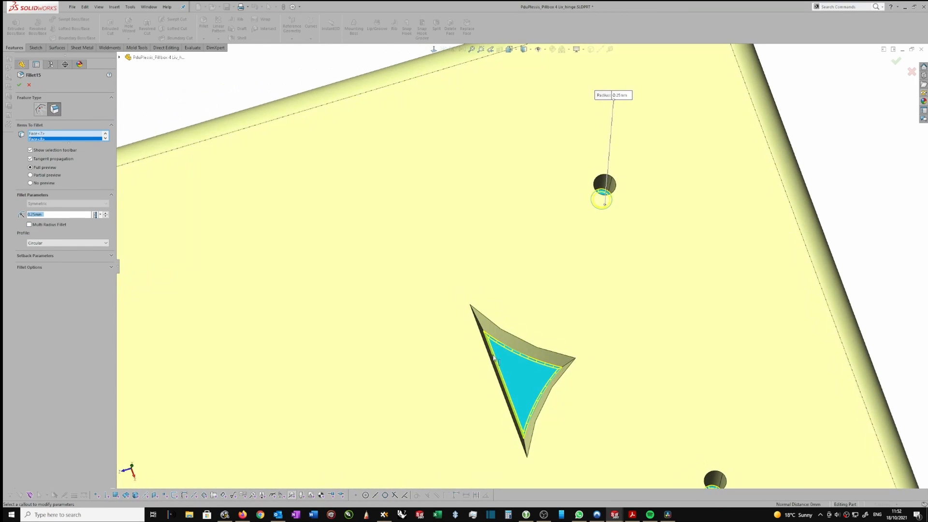
left_click(501, 335)
mouse_move(500, 335)
middle_mouse_down()
mouse_move(506, 366)
mouse_move(456, 386)
middle_mouse_up()
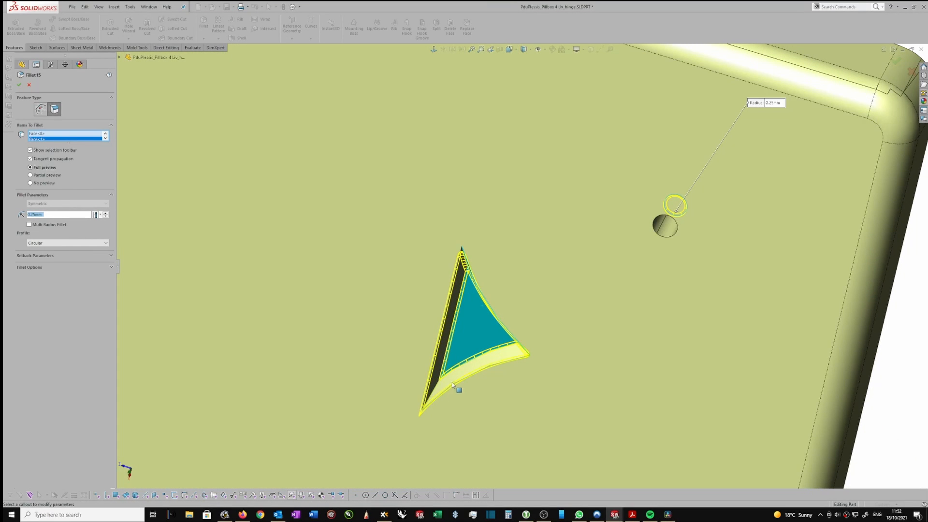
left_click(454, 385)
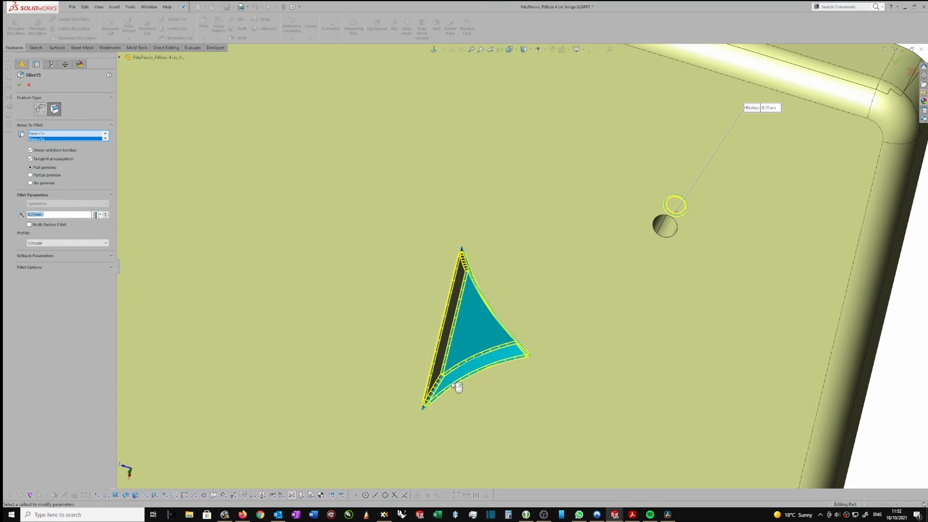
left_click(21, 85)
Check the refilleted hollow peg in a section parallel to the Right plane and close the section without keeping it.
scroll(542, 220, "up", 5)
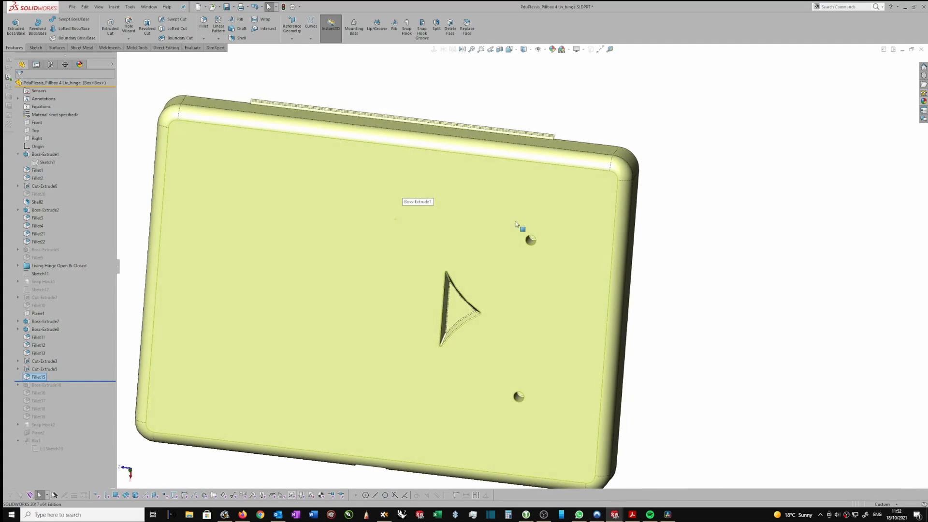
middle_click_drag(517, 224, 551, 213)
scroll(573, 273, "down", 6)
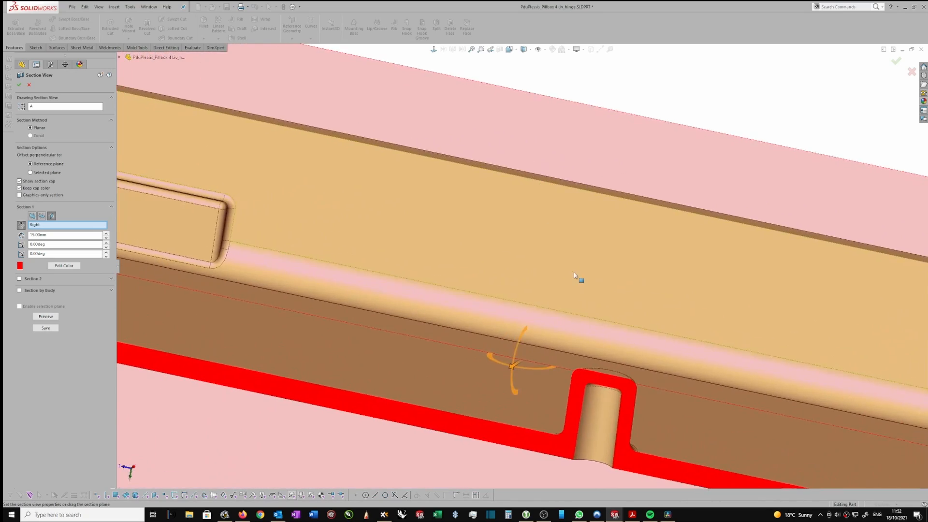
middle_click_drag(574, 275, 590, 419)
scroll(479, 244, "up", 5)
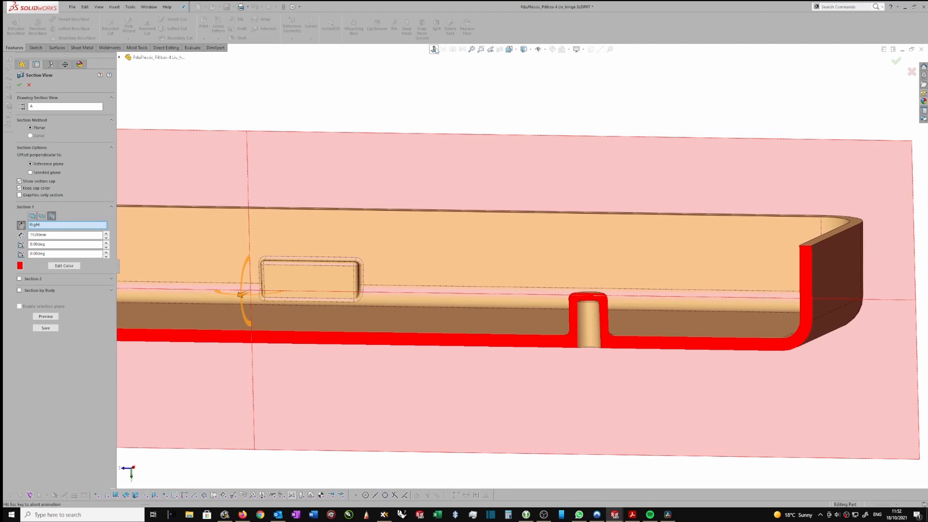
left_click(435, 48)
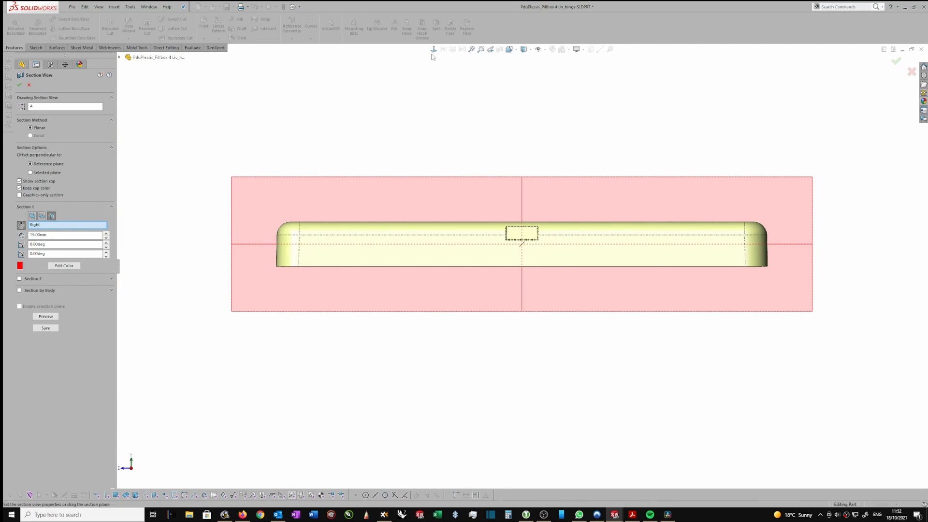
left_click(30, 85)
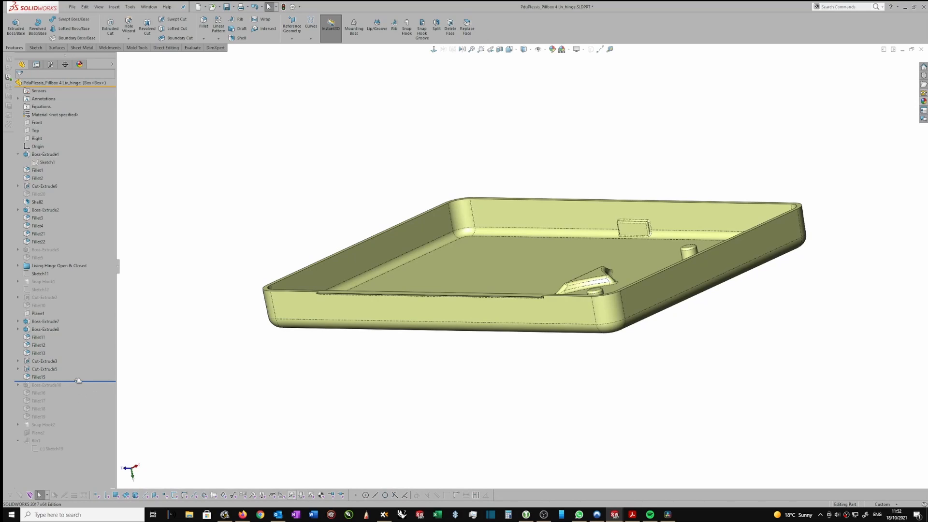
Roll the feature history forward past Rib1 to the end and view the tray's dividing ribs from several sides.
left_click_drag(79, 381, 74, 450)
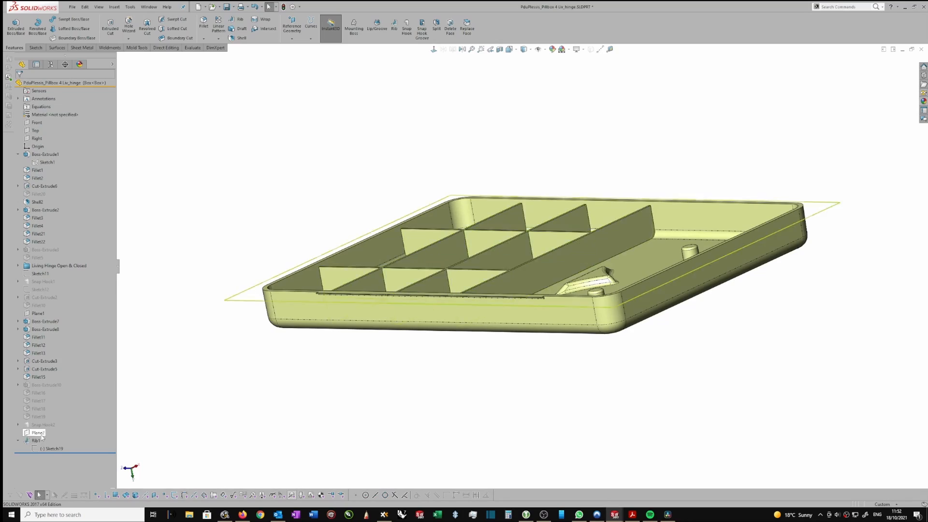
middle_click_drag(261, 421, 410, 272)
middle_click_drag(486, 282, 502, 307)
scroll(503, 308, "down", 1)
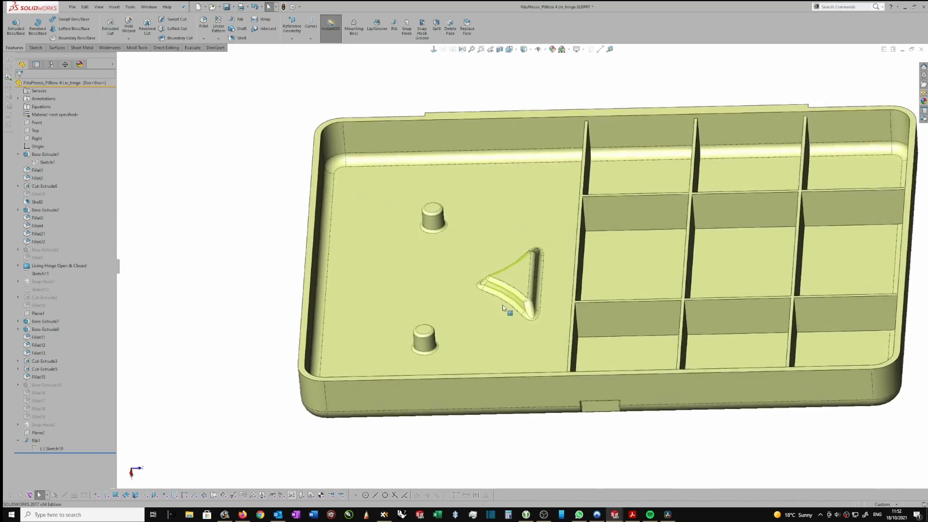
scroll(503, 308, "down", 1)
middle_click_drag(549, 286, 562, 295)
scroll(562, 295, "up", 2)
middle_click_drag(762, 268, 531, 41)
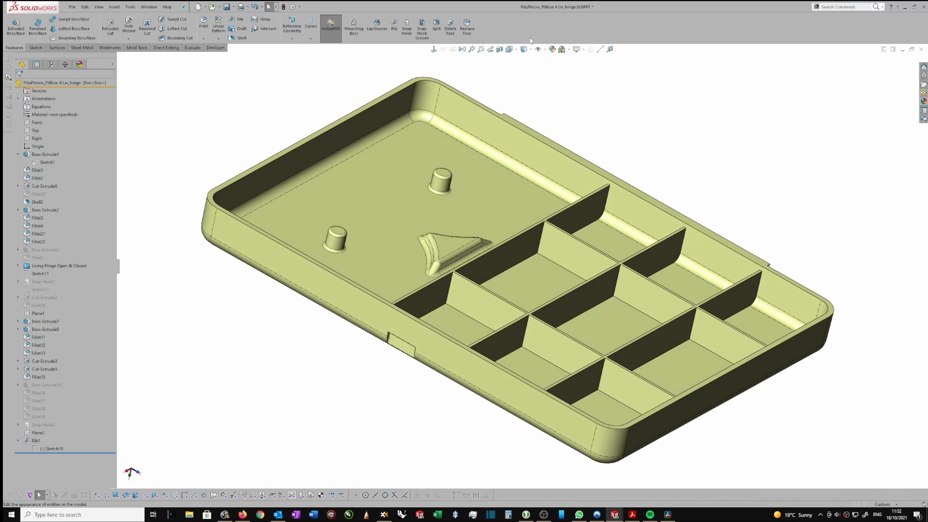
Section the tray across the dividing ribs and examine their thickness where they meet the floor.
left_click(500, 49)
middle_click_drag(574, 164, 290, 162)
left_click(20, 85)
scroll(514, 321, "down", 8)
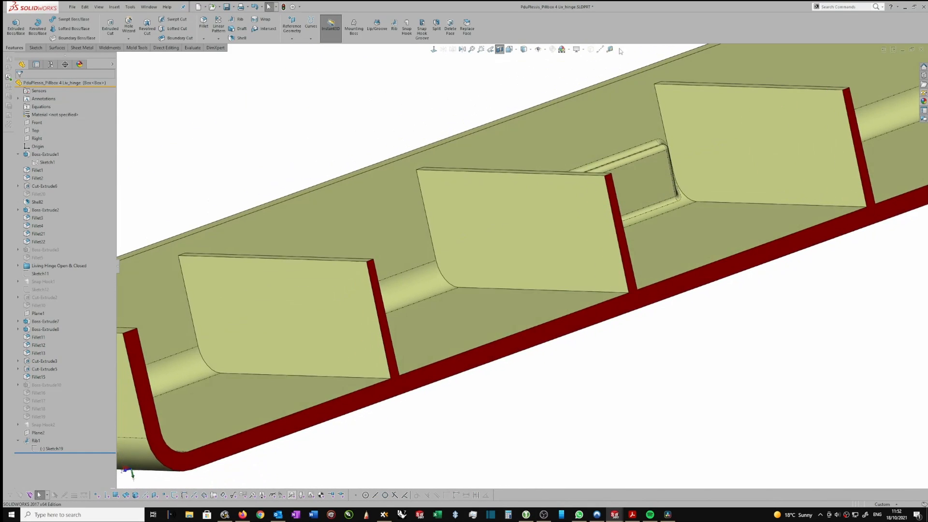
Measure the thickness of a dividing rib at its base between its two floor edges.
left_click(610, 49)
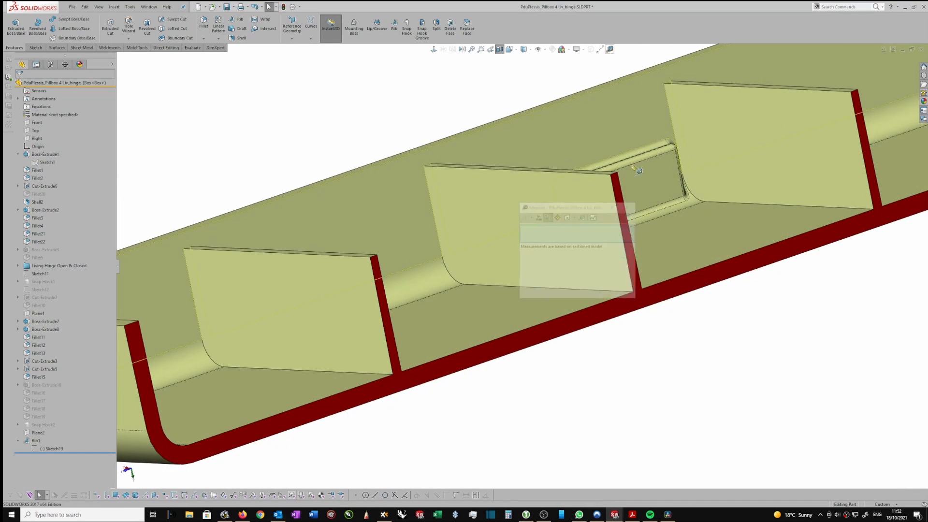
scroll(668, 265, "down", 4)
middle_click_drag(560, 321, 561, 326)
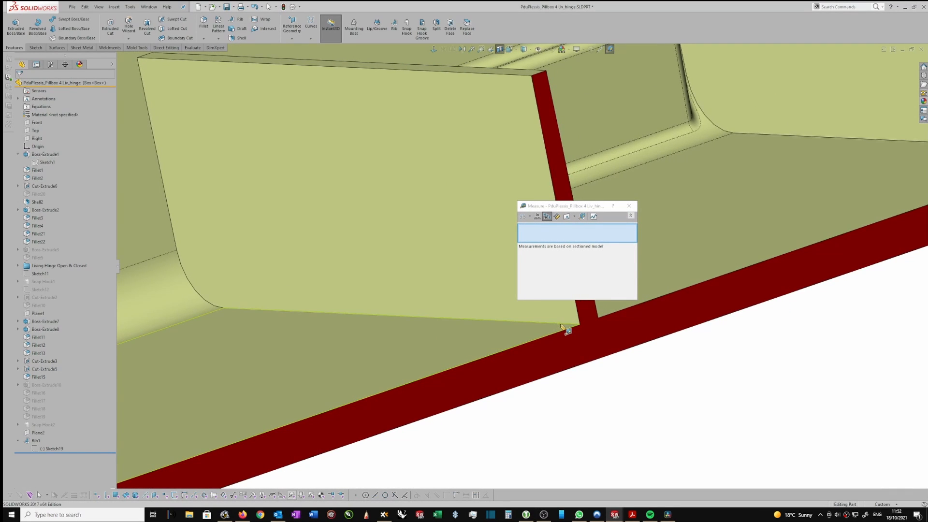
left_click(567, 324)
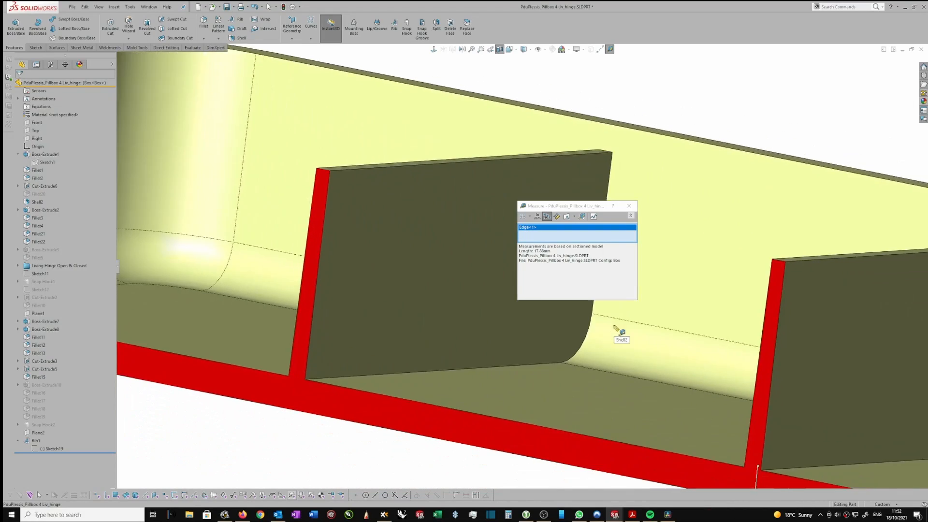
middle_click_drag(614, 326, 606, 260, "ctrl")
left_click(625, 383)
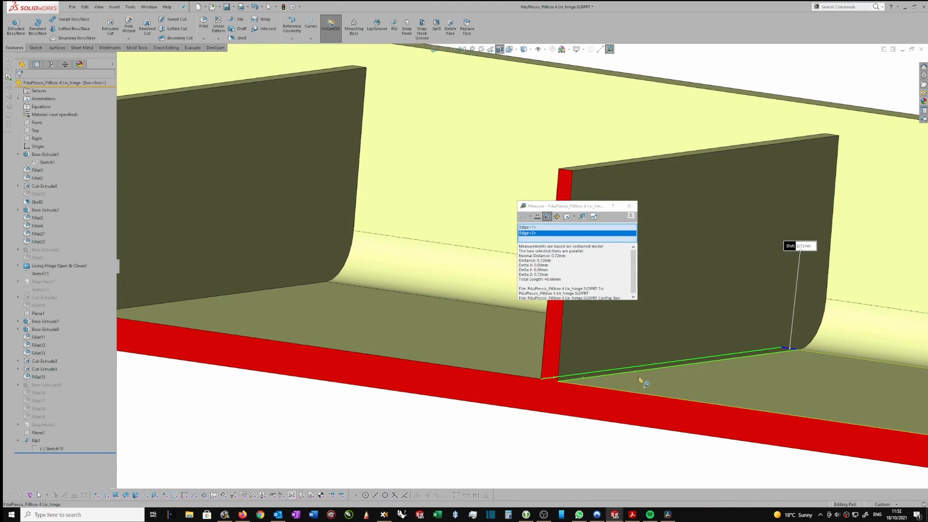
left_click(630, 206)
Examine the sectioned dividing ribs and the tray's end wall from different angles.
scroll(566, 308, "up", 3)
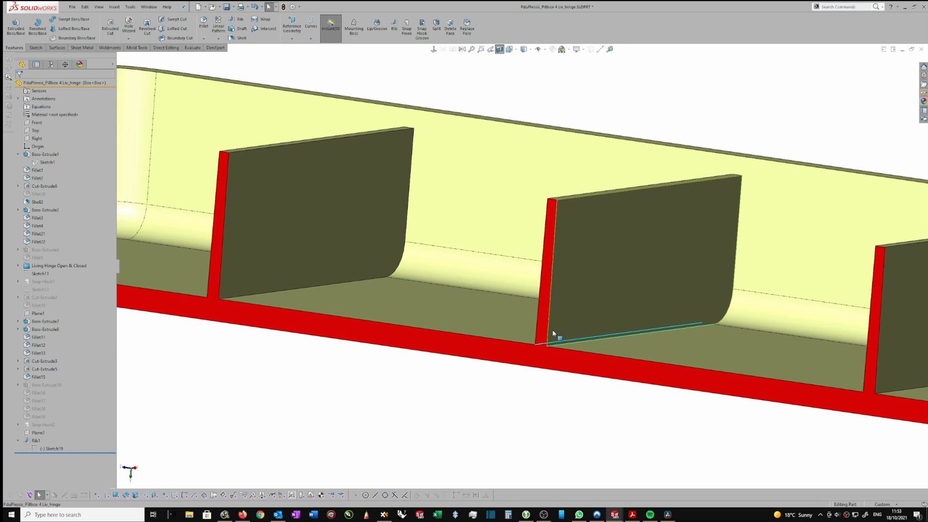
scroll(541, 335, "up", 1)
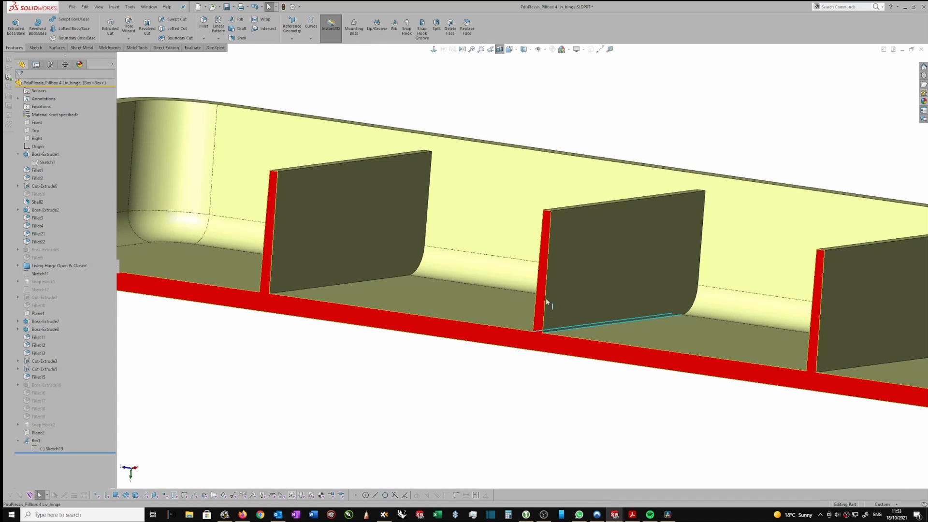
scroll(546, 298, "up", 3)
scroll(532, 160, "down", 2)
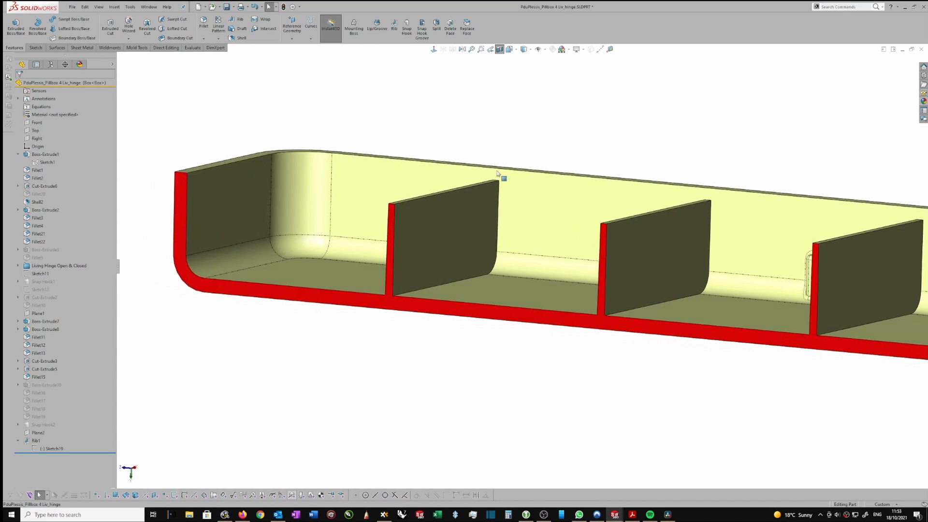
middle_click_drag(497, 174, 462, 164)
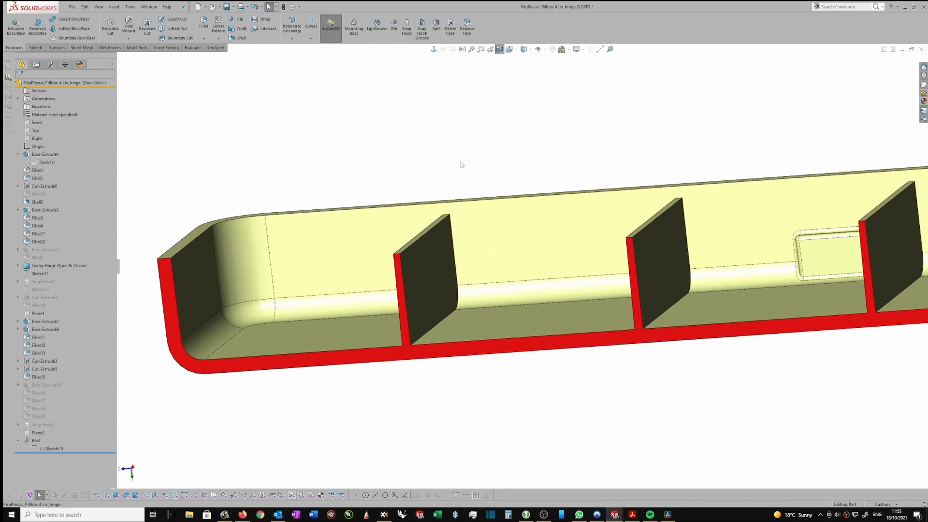
scroll(566, 126, "up", 4)
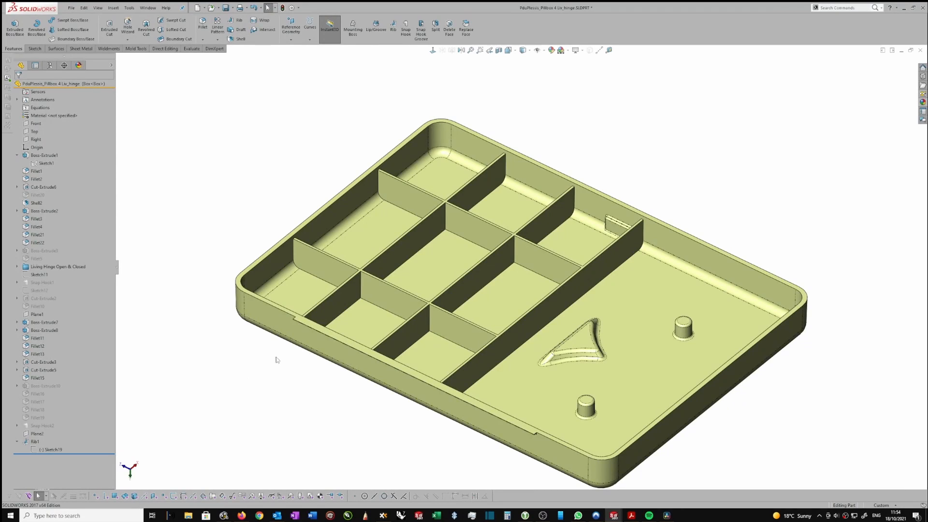
Open Rib1's sketch for editing and view it square-on from the tray's open side.
left_click(50, 453)
left_click(60, 420)
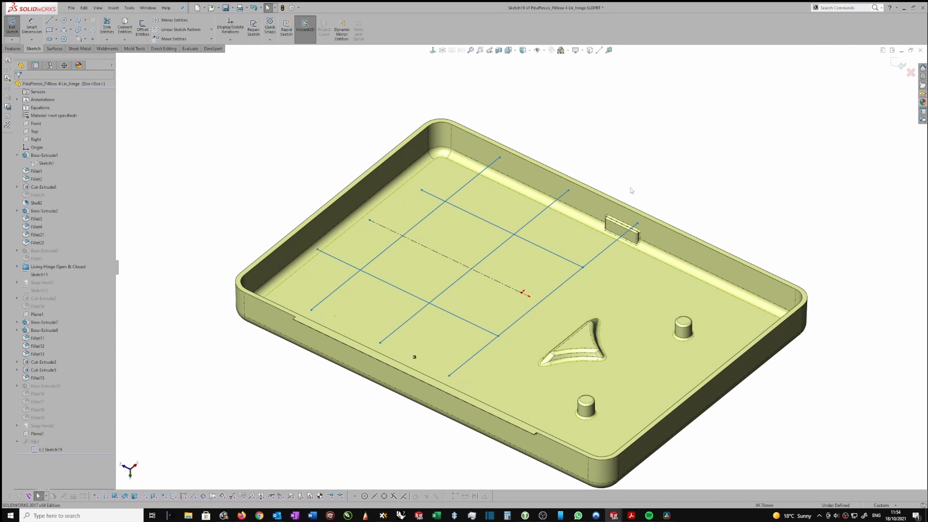
right_click(708, 156)
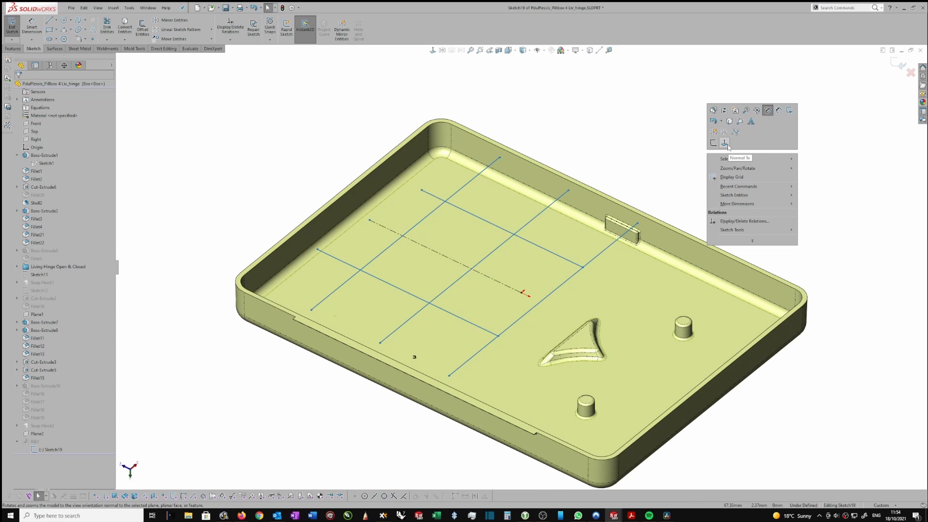
left_click(724, 143)
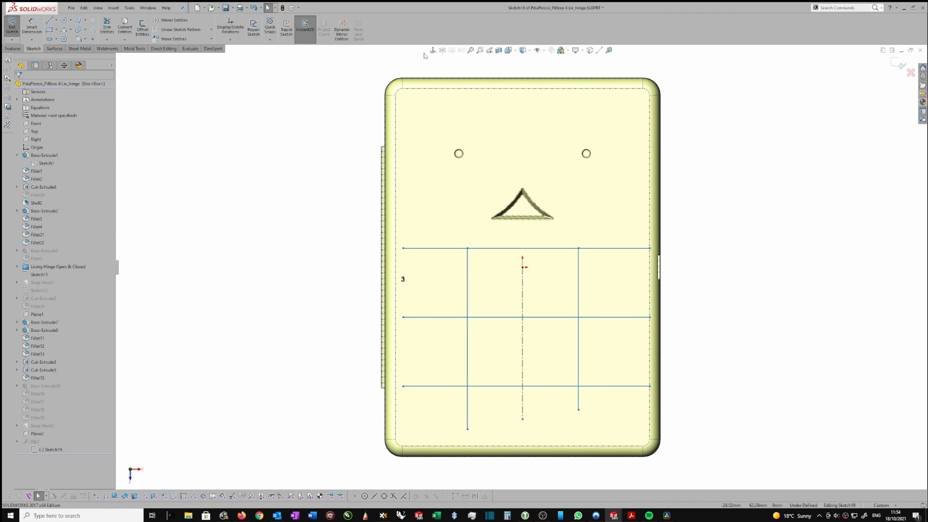
left_click(433, 51)
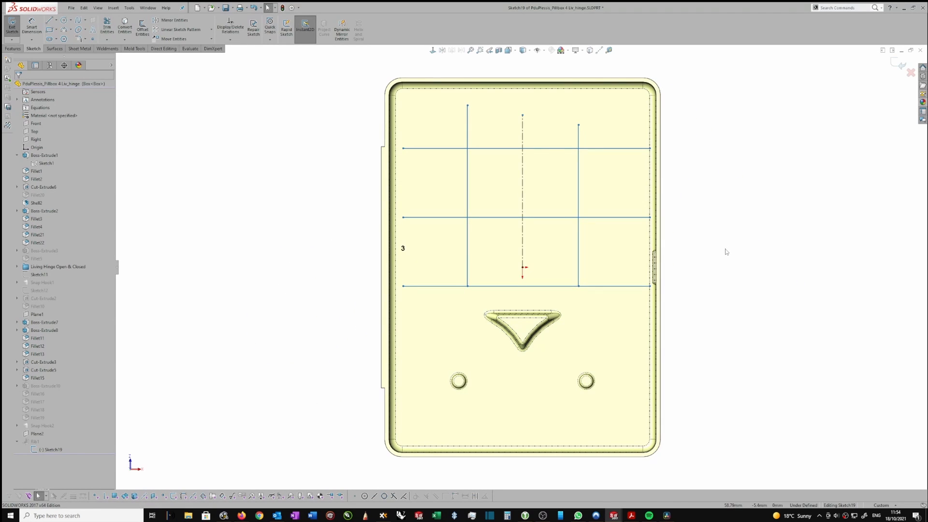
right_click_drag(726, 252, 716, 174)
key("Escape")
Make the two vertical rib lines symmetric about the vertical centerline.
scroll(623, 235, "down", 2)
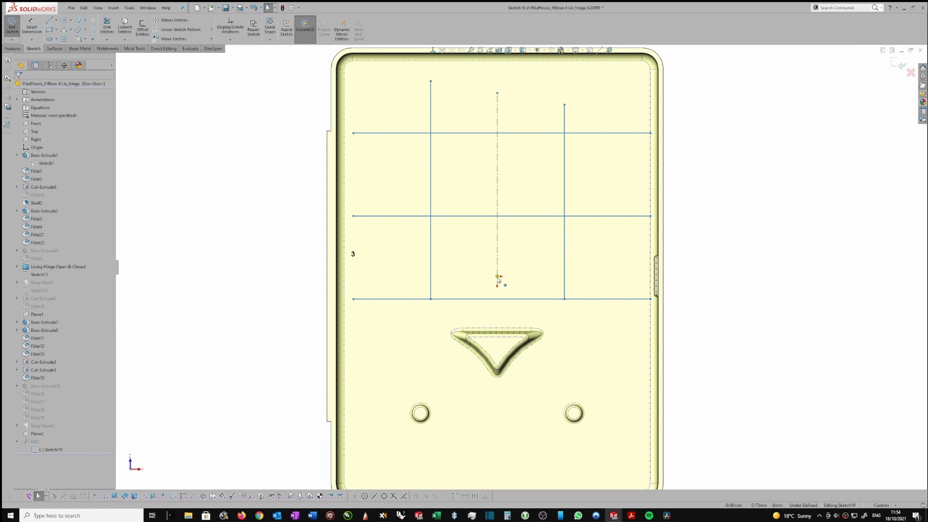
left_click(498, 138)
scroll(499, 283, "down", 1)
scroll(499, 225, "up", 1)
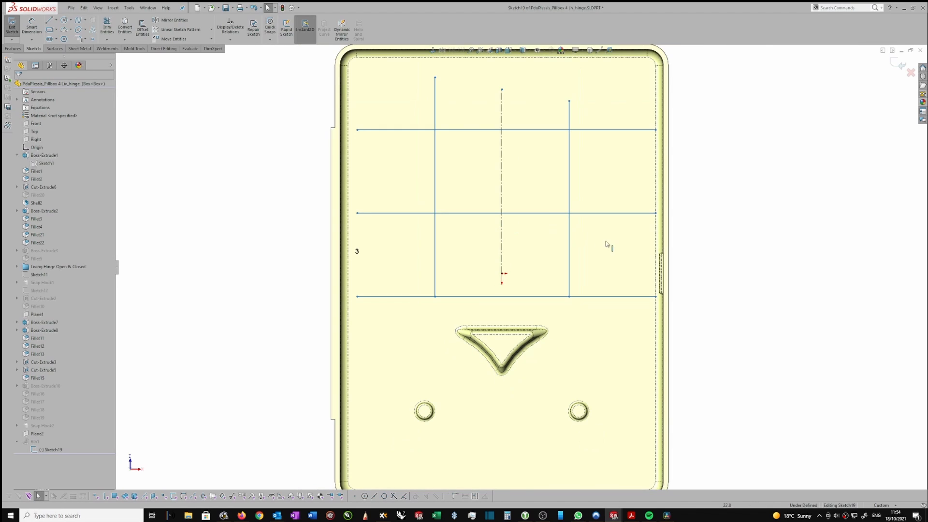
left_click_drag(598, 244, 419, 242)
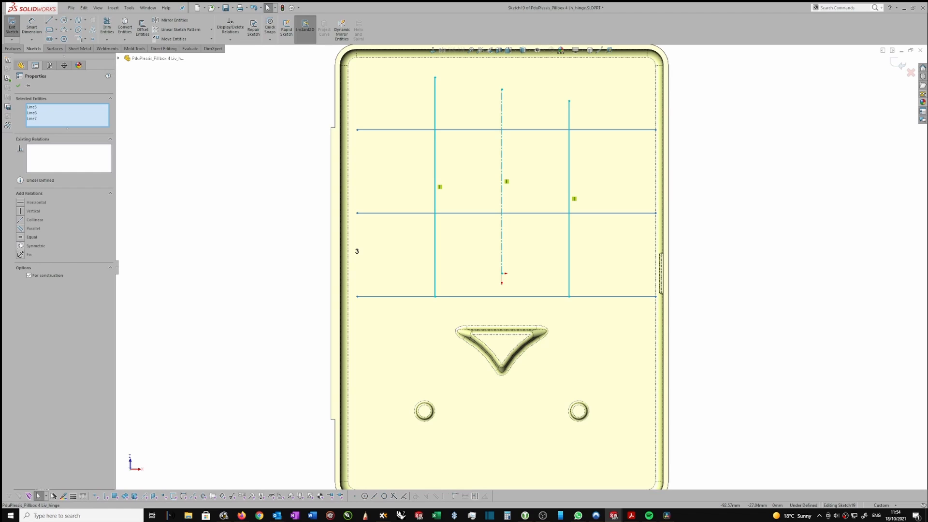
left_click(21, 247)
Dimension the distance between the two vertical rib lines and set it to 32 mm.
right_click_drag(757, 231, 742, 121)
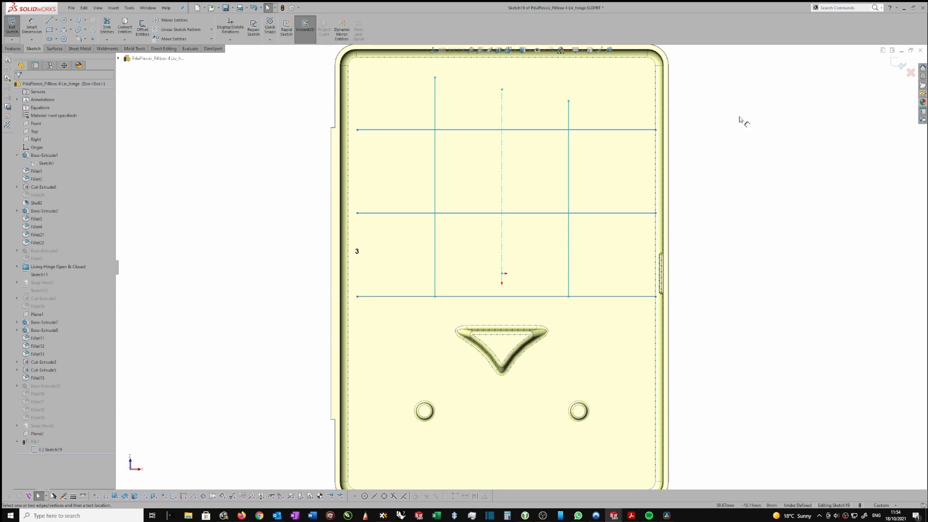
left_click(435, 144)
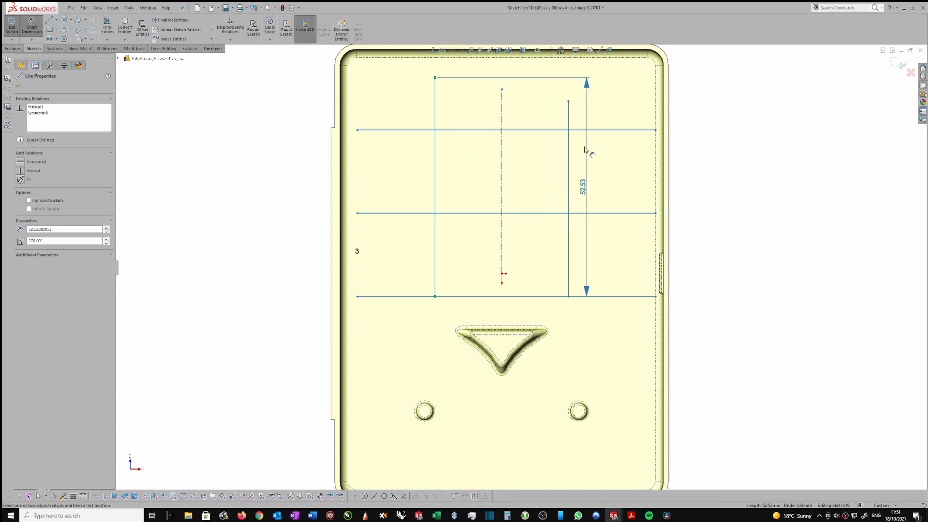
left_click(569, 154)
key("f")
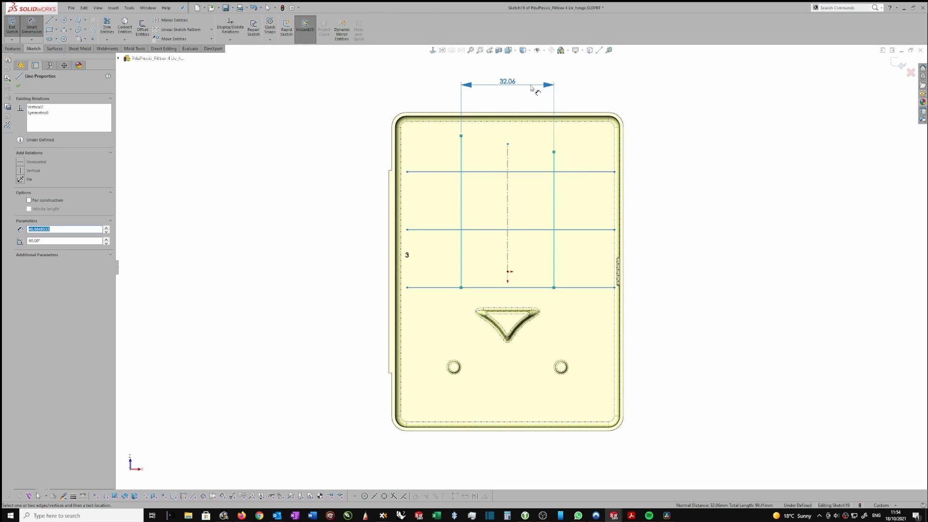
left_click(534, 96)
type("32")
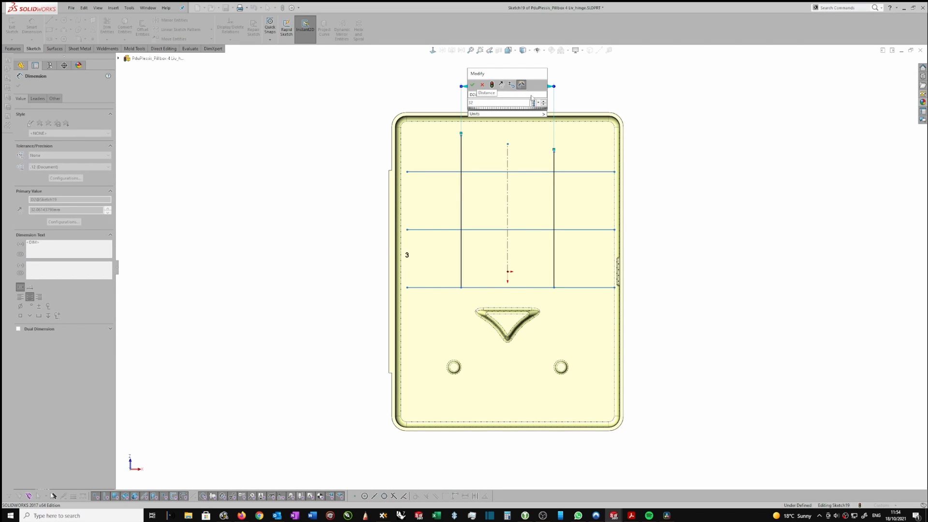
key("Return")
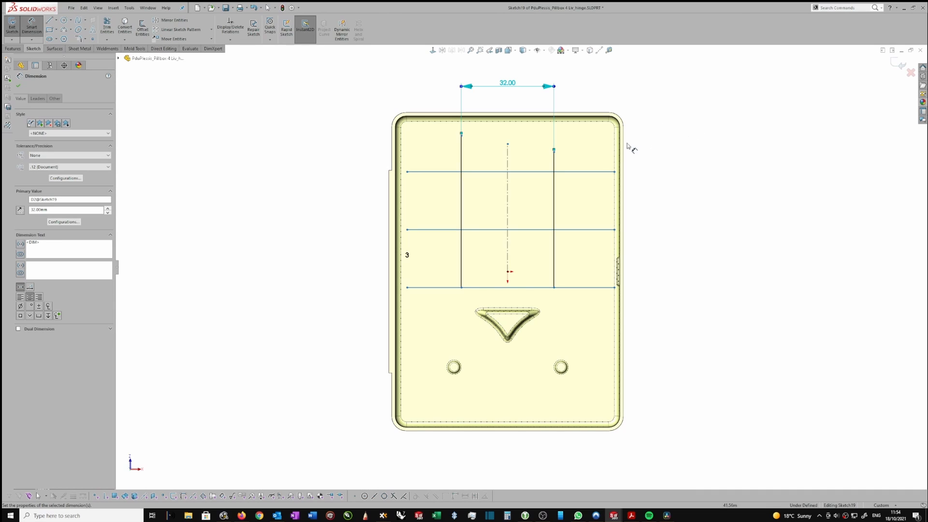
Dimension the horizontal rib line nearest the triangular recess to the origin and set the distance to 6 mm.
scroll(629, 146, "down", 1)
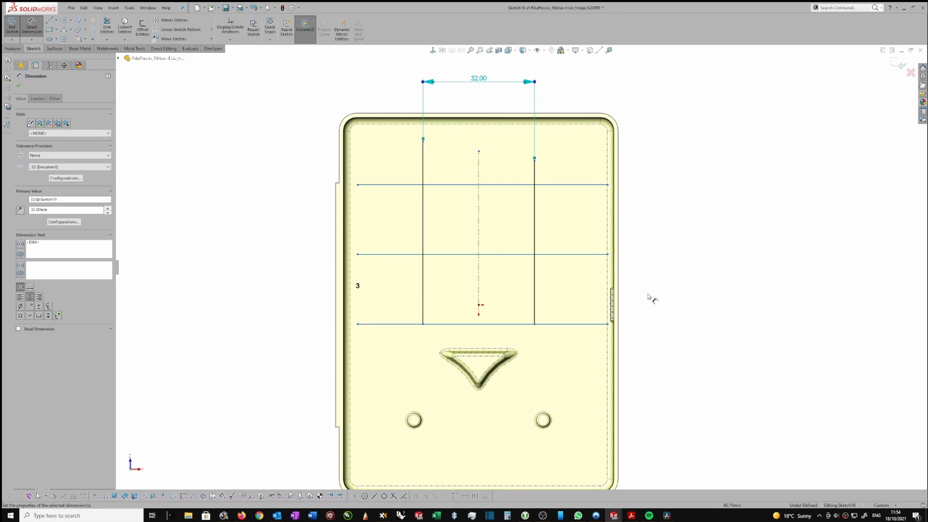
left_click(479, 306)
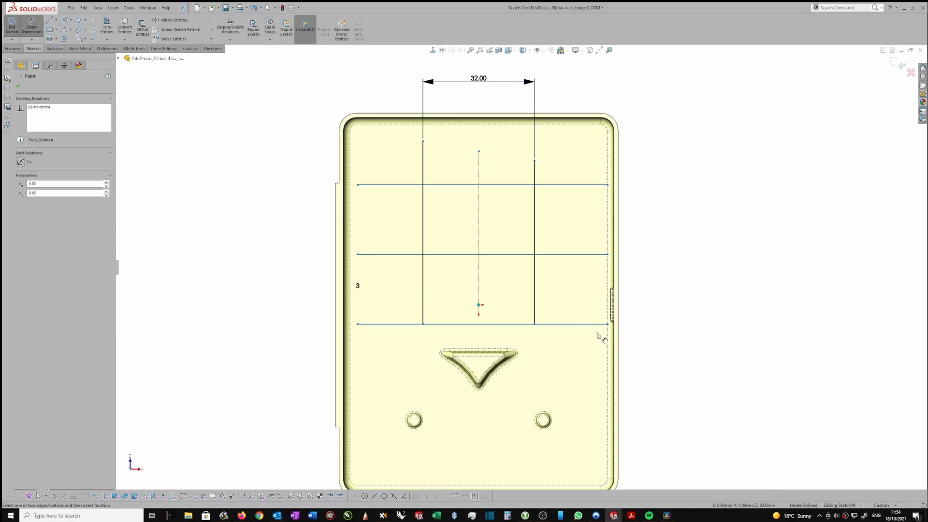
left_click(579, 325)
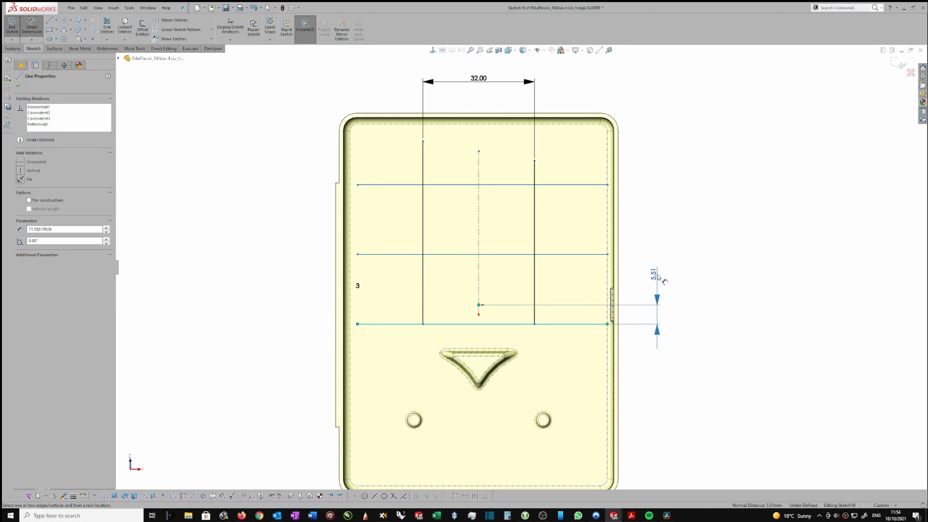
left_click(663, 271)
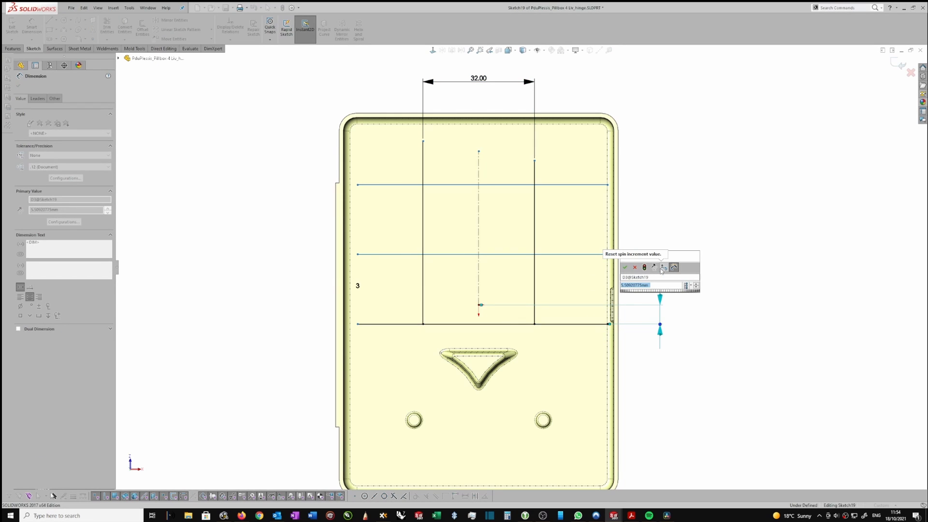
type("6")
key("Return")
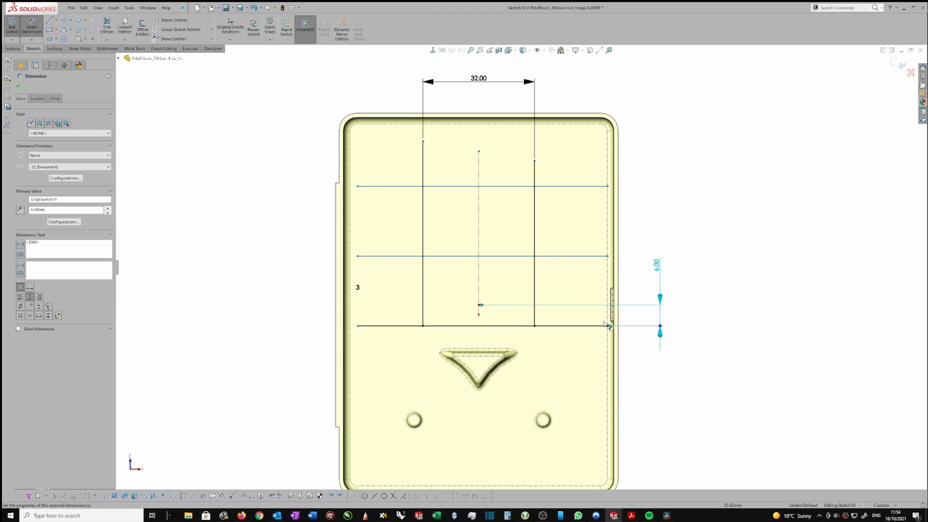
Dimension the spacing between the horizontal rib line nearest the recess and the middle one, accepting 20 mm.
left_click(595, 327)
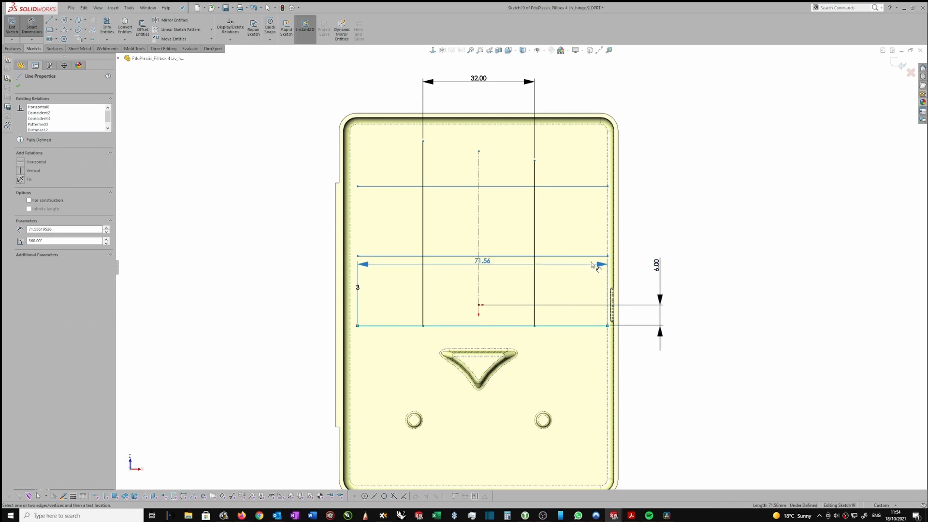
left_click(597, 256)
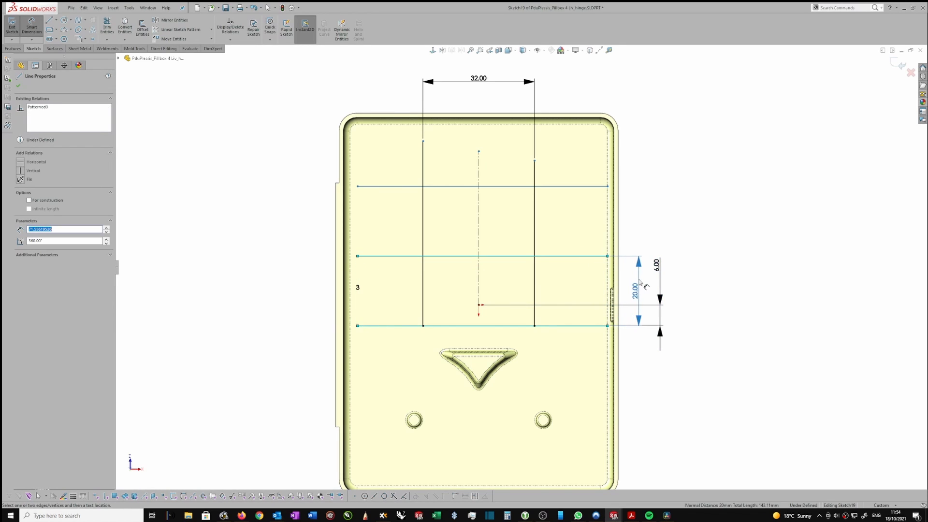
left_click(639, 281)
left_click(677, 239)
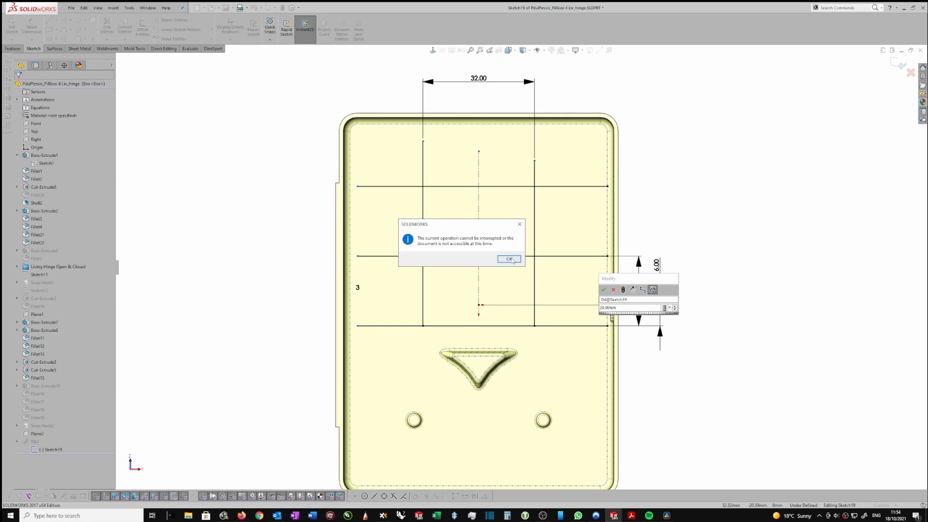
left_click(509, 259)
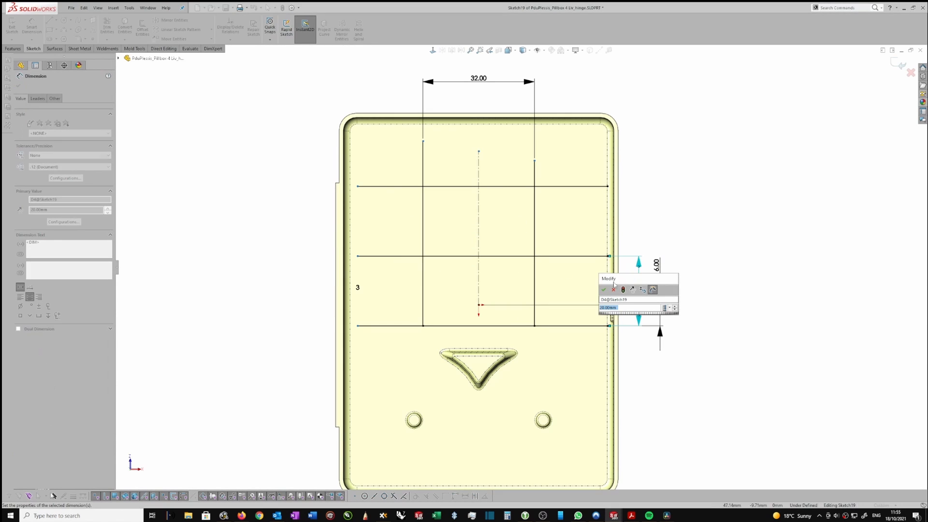
left_click(605, 290)
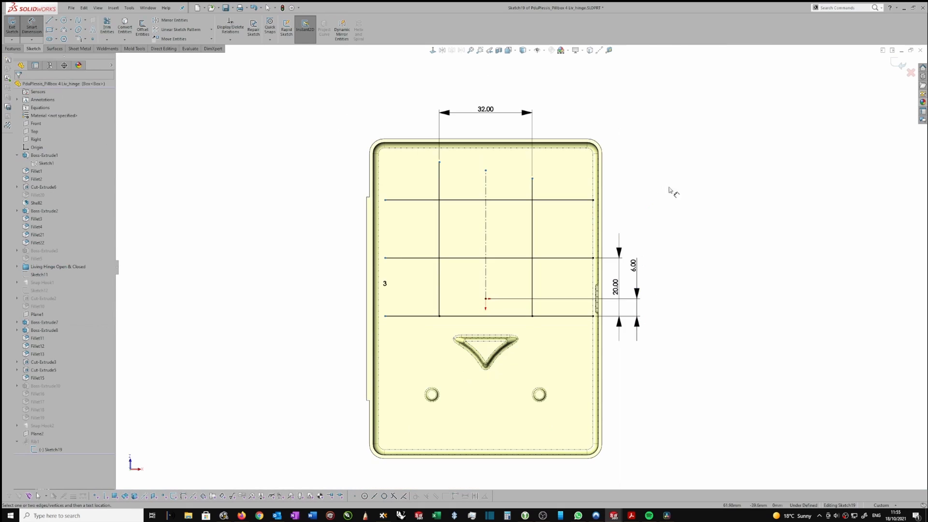
key("Escape")
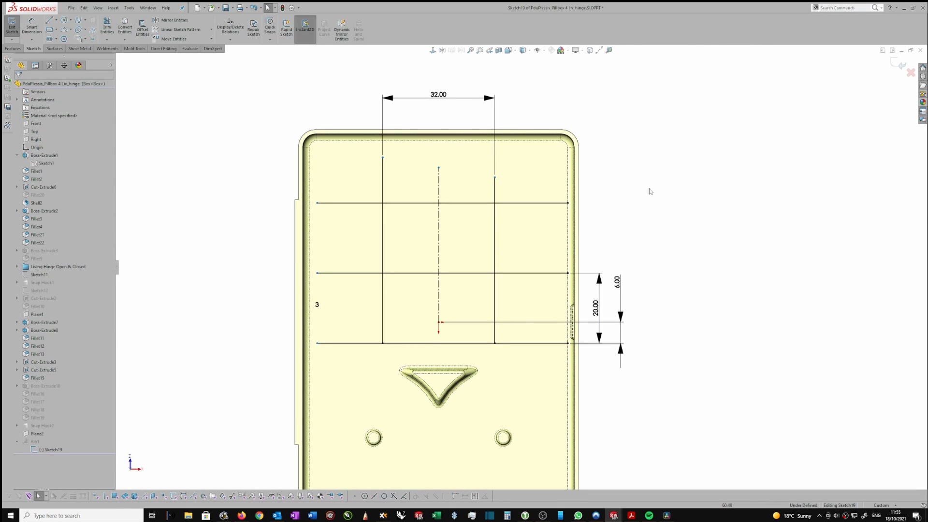
Draw a four-point Bezier style spline about 45 mm long between the hinge-side wall and the nearest vertical rib line, crossing the horizontal rib lines.
right_click_drag(648, 192, 717, 199)
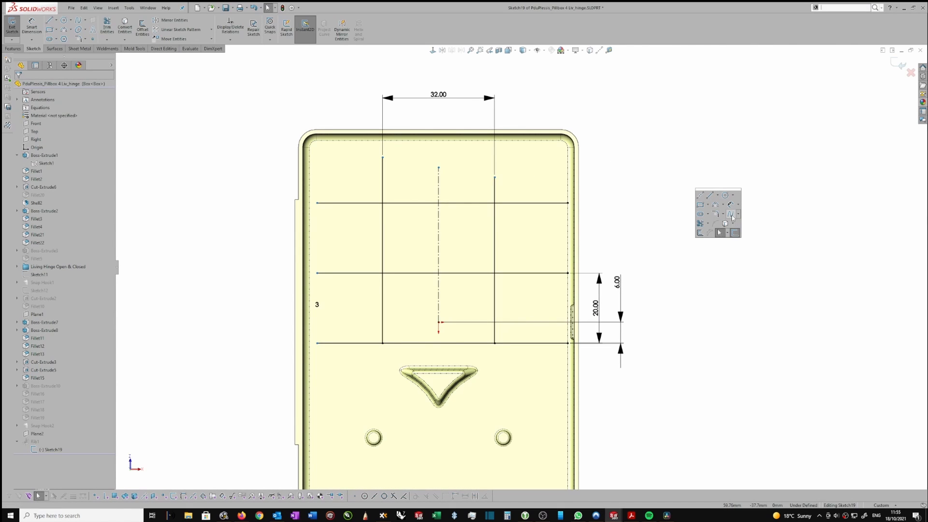
left_click(732, 215)
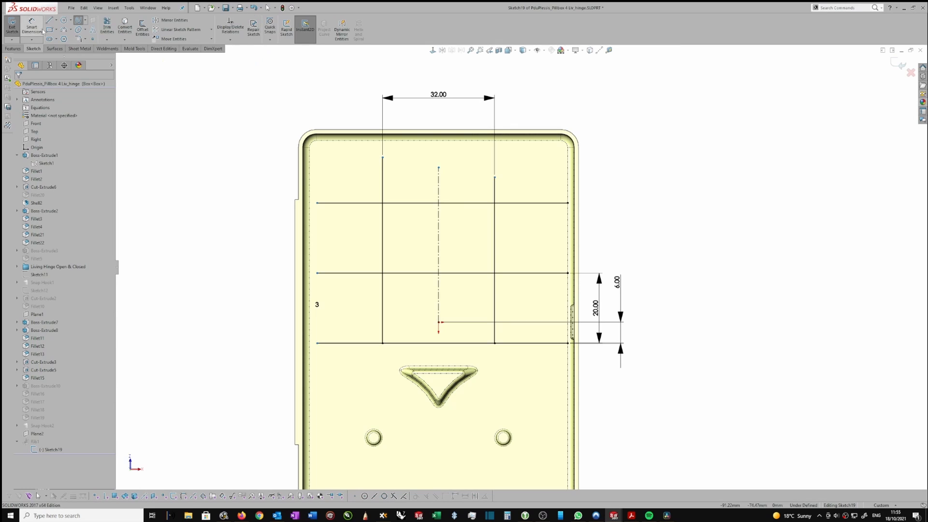
left_click(86, 21)
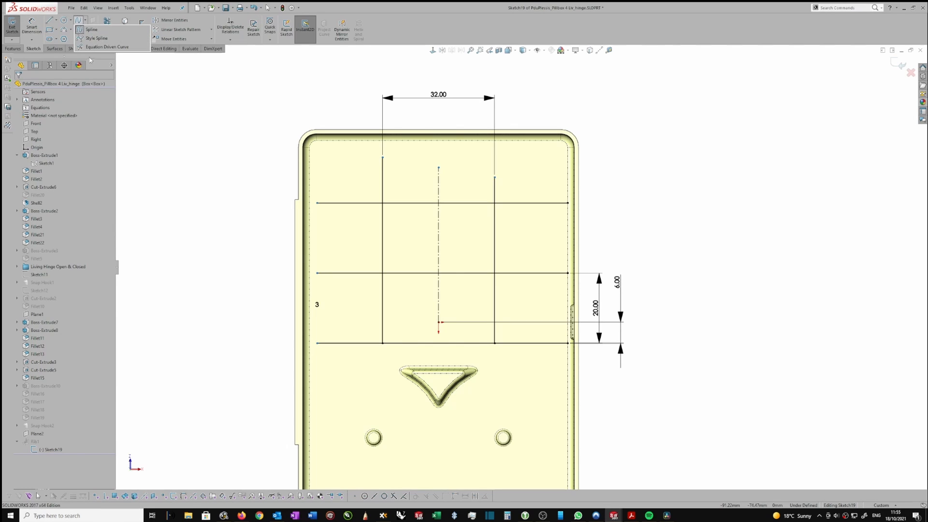
left_click(97, 32)
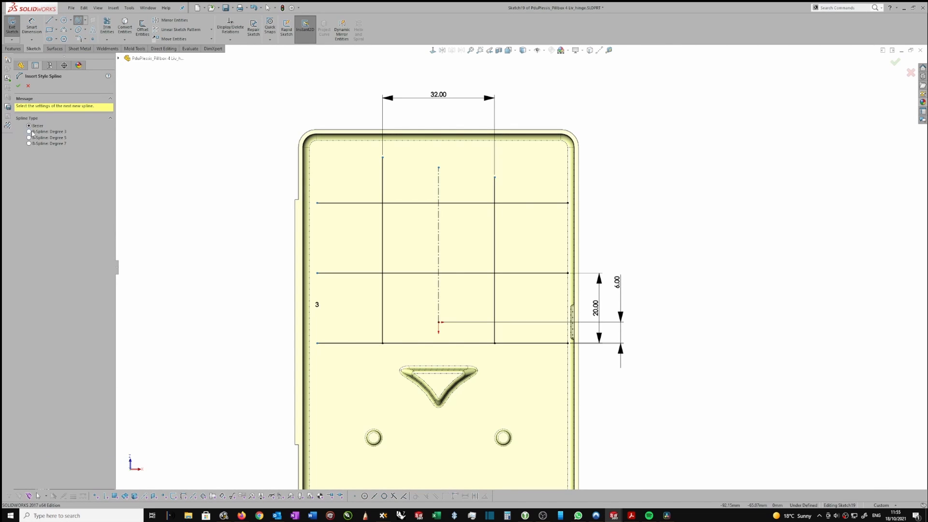
left_click(364, 185)
left_click(343, 234)
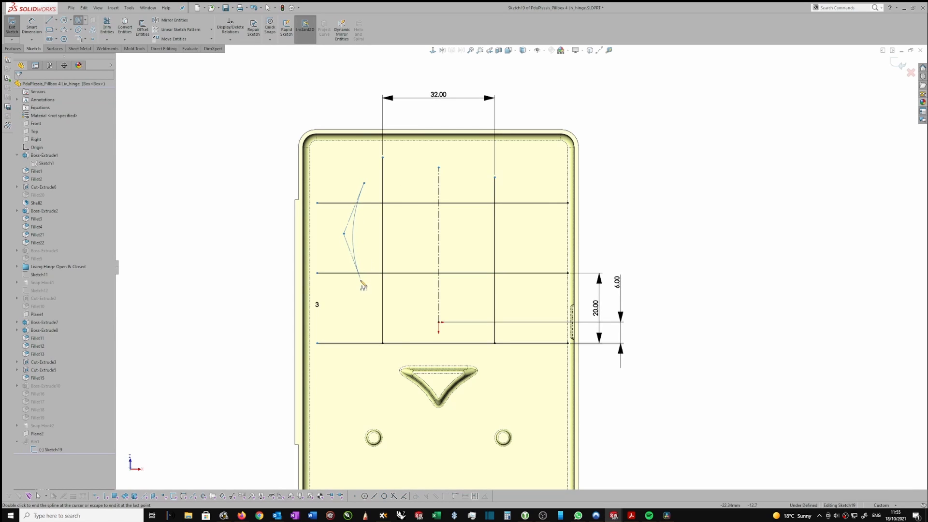
left_click(361, 281)
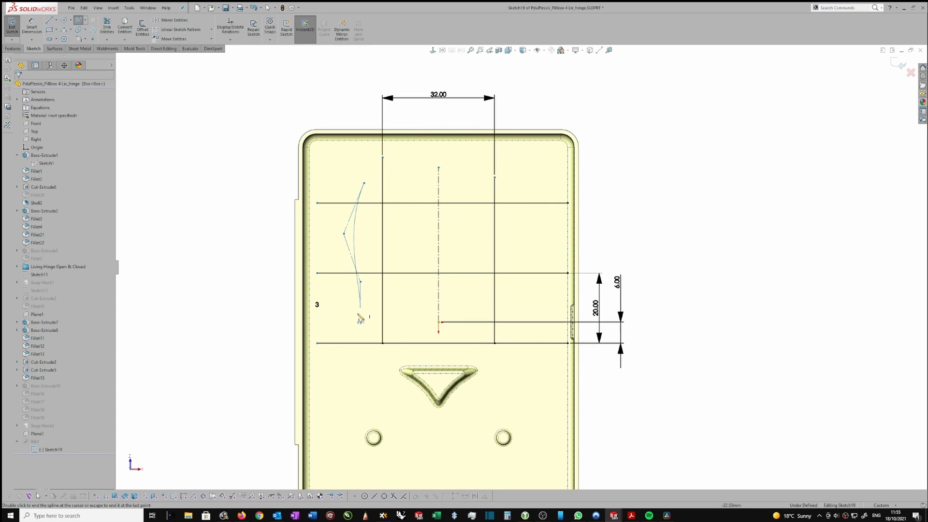
double_click(348, 337)
scroll(310, 289, "down", 2)
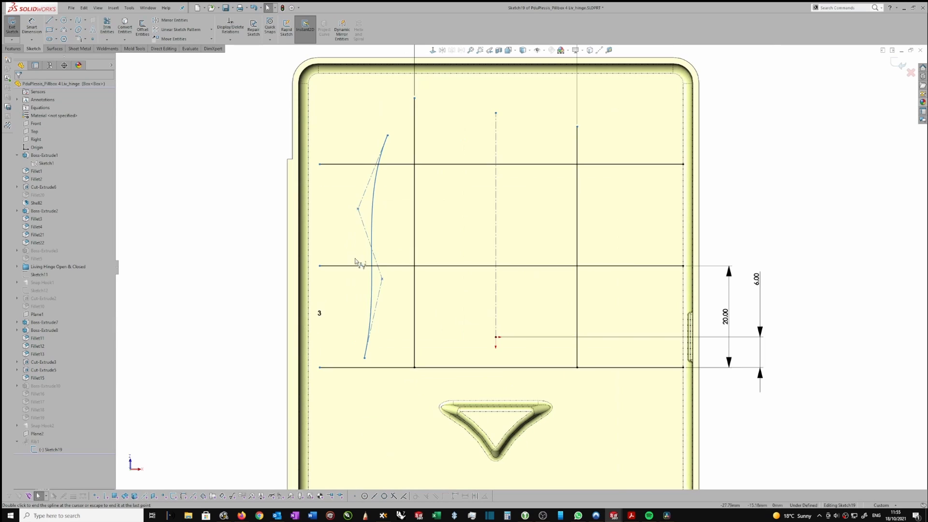
scroll(421, 168, "up", 1)
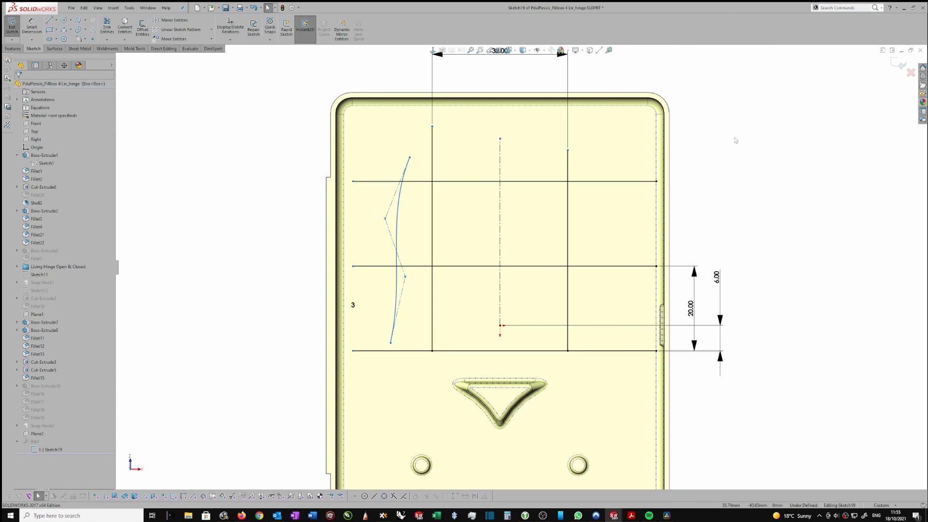
Dimension the horizontal distance from the origin to the spline's lower inner control vertex and set it to 22 mm.
right_click_drag(735, 140, 694, 86)
left_click(500, 325)
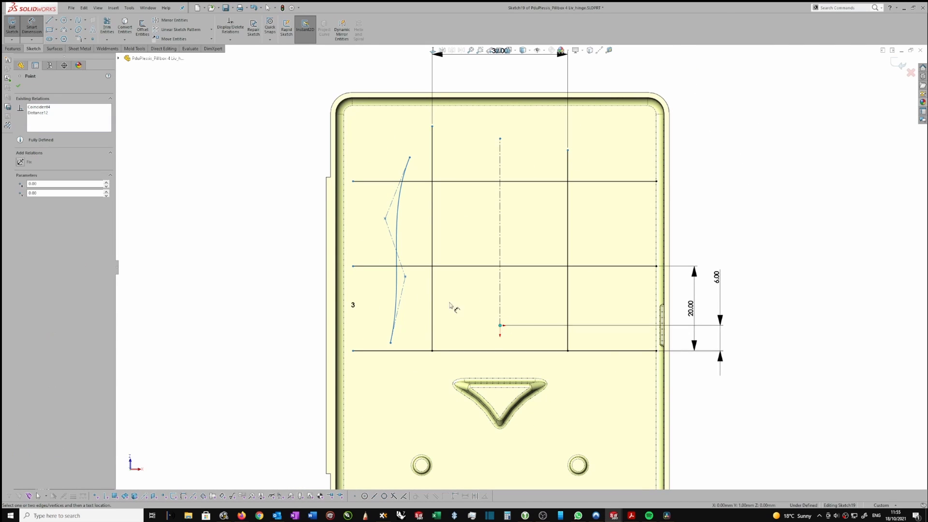
left_click(405, 278)
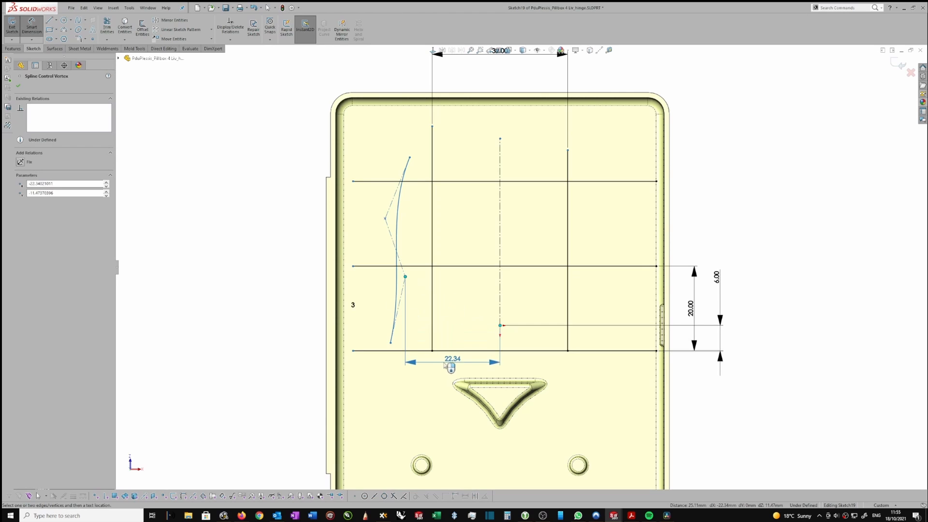
left_click(452, 366)
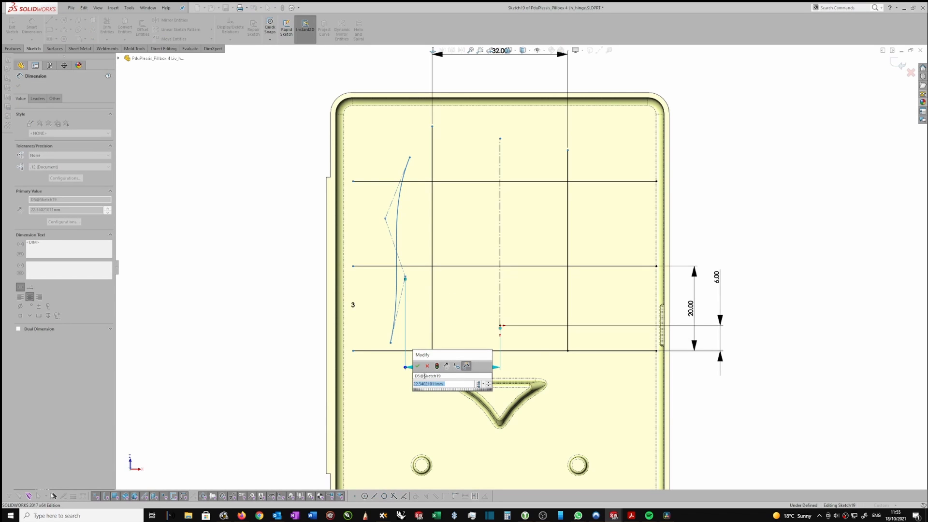
type("22")
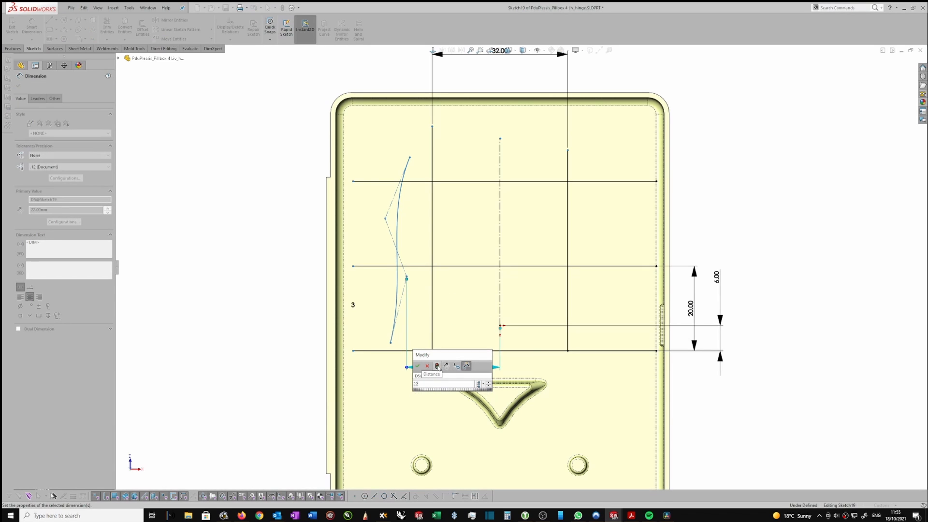
left_click(418, 366)
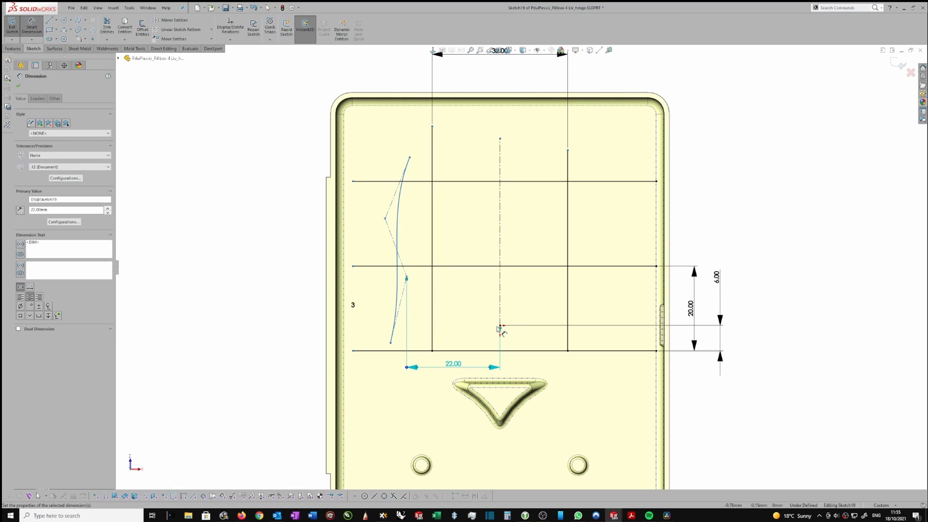
Dimension the vertical distance from the origin to the spline's lower inner control vertex and set it to 12 mm.
left_click(501, 327)
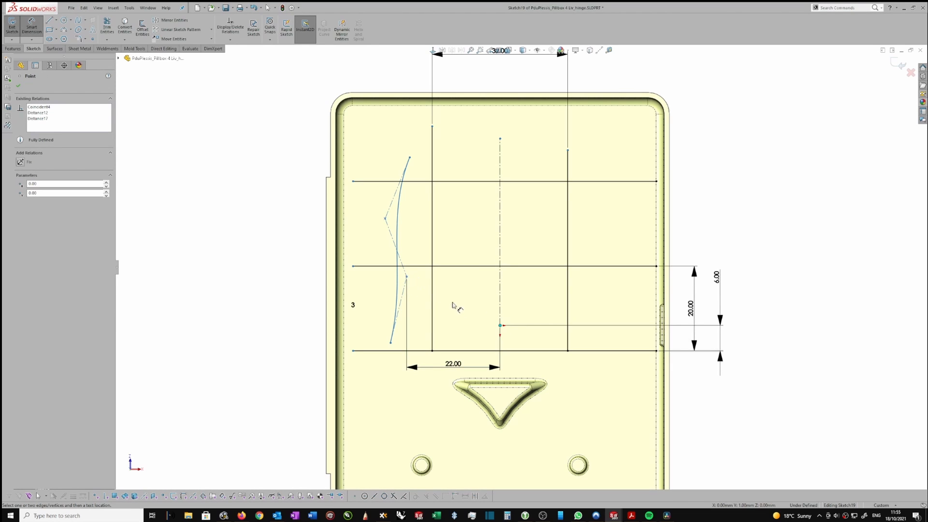
left_click(407, 278)
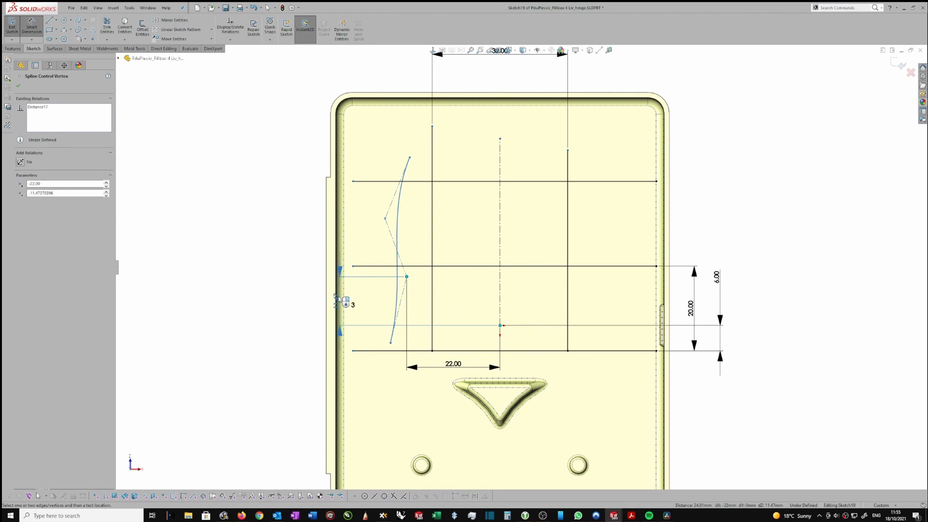
left_click(288, 301)
type("12")
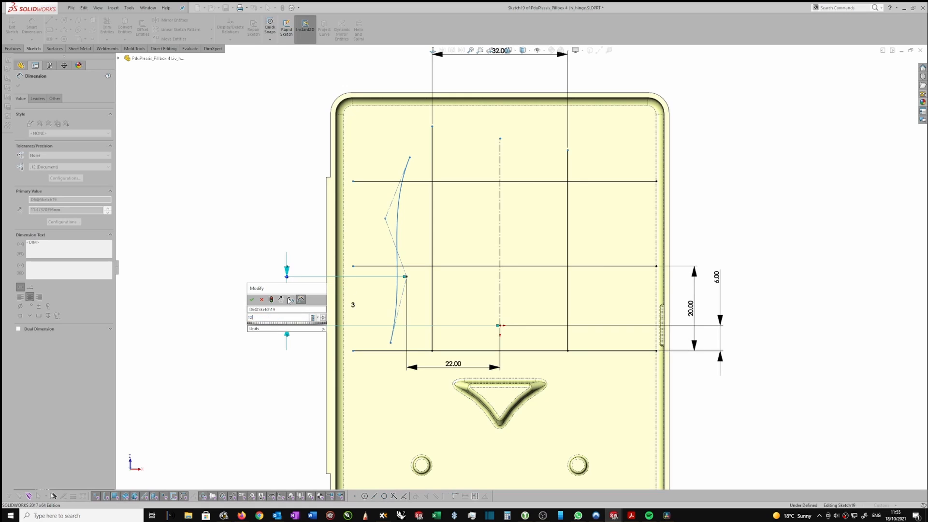
key("Return")
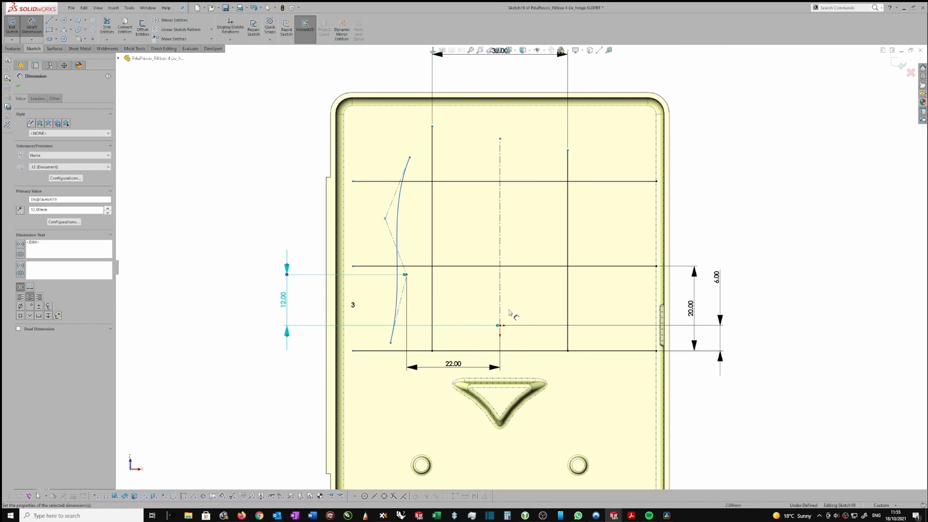
Dimension the vertical distance from the origin to the spline's upper inner control vertex and set it to 15 mm.
left_click(385, 220)
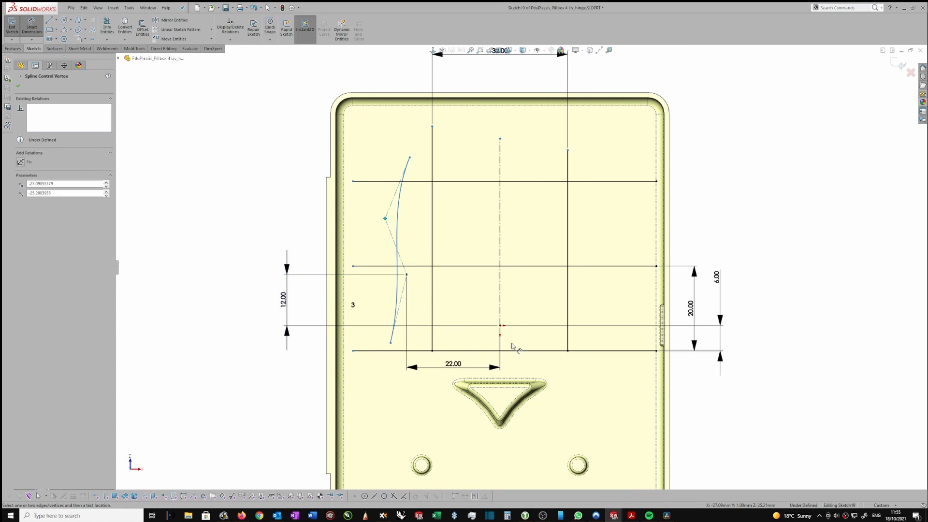
left_click(500, 325)
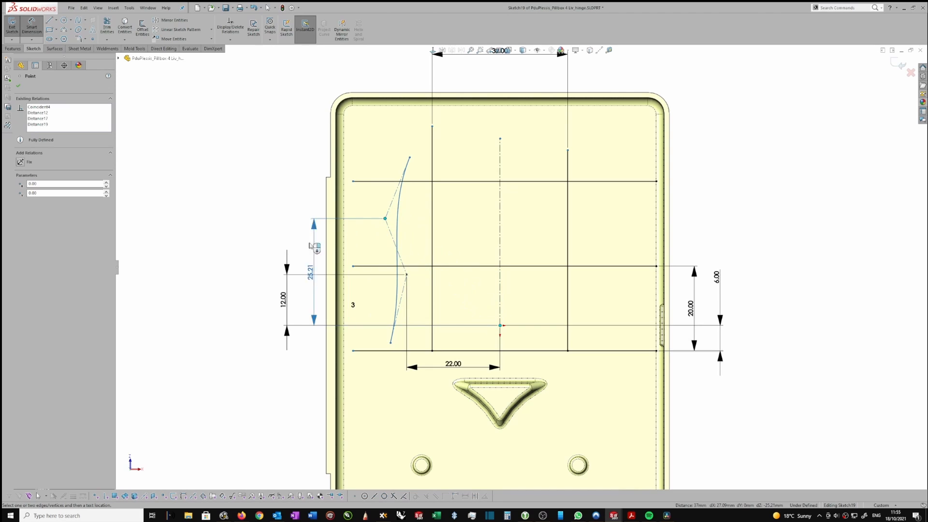
left_click(254, 257)
type("15")
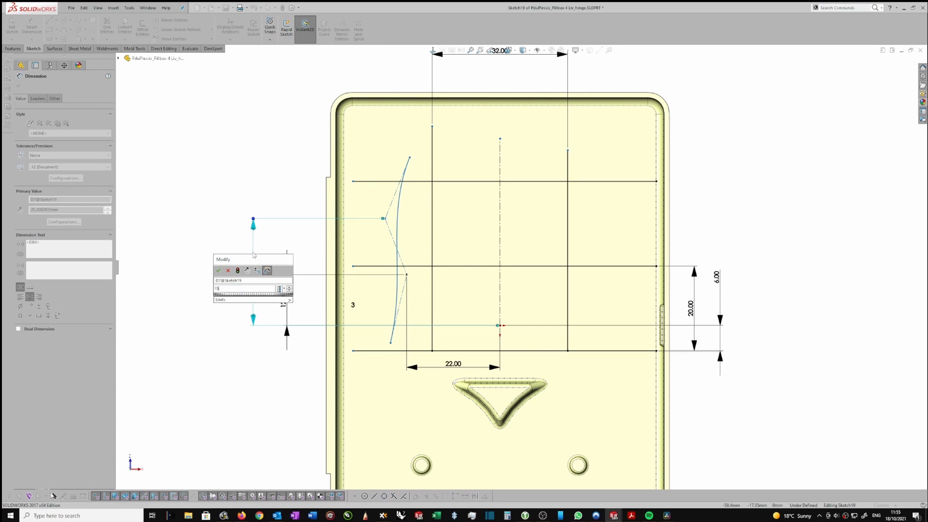
key("Return")
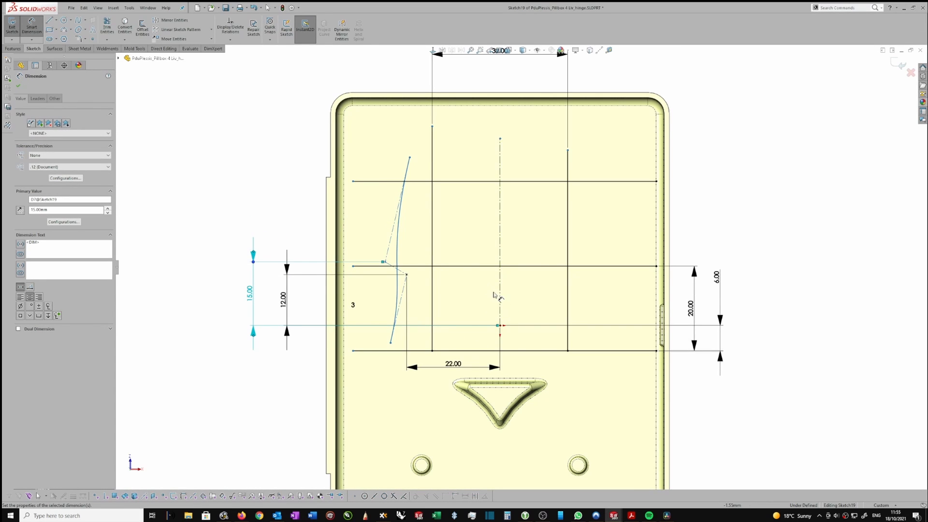
Dimension the horizontal distance from the vertical centerline to the spline's upper inner control vertex and set it to 27 mm.
left_click(501, 294)
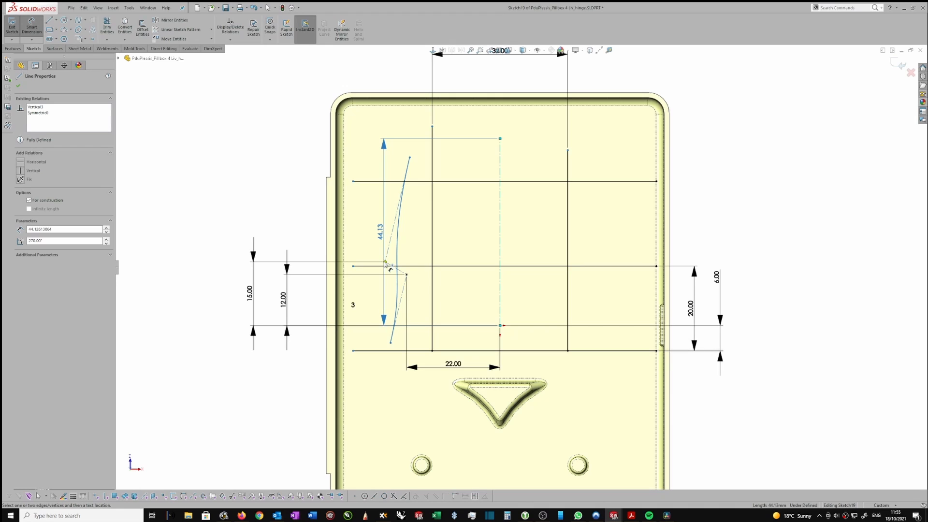
left_click(386, 262)
left_click(399, 380)
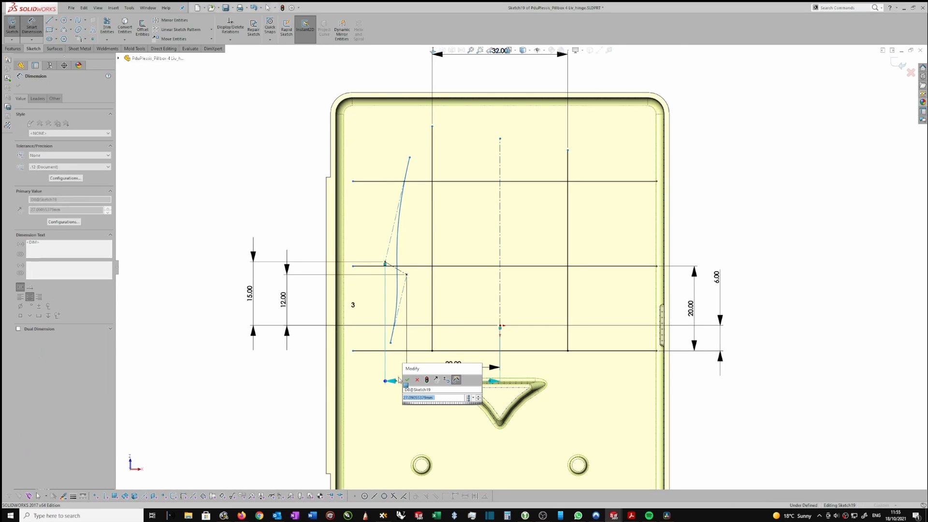
type("27")
key("Return")
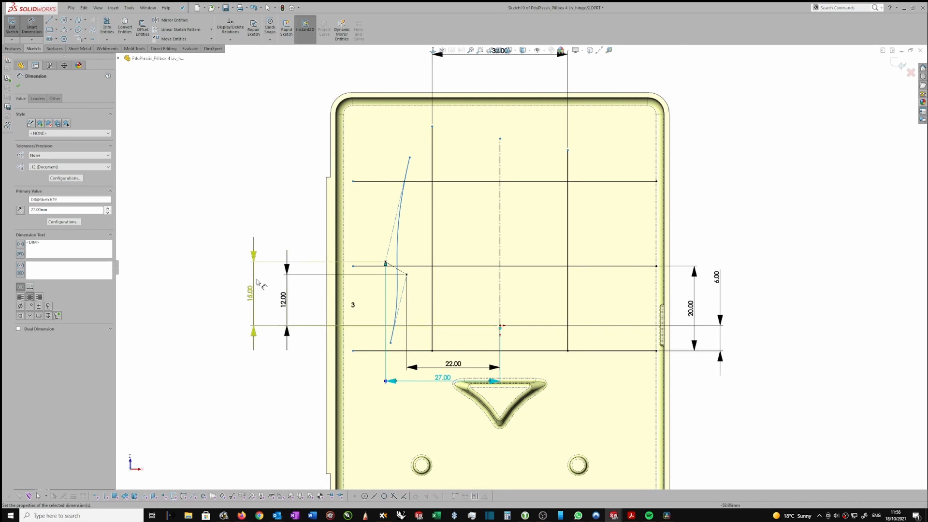
Change the vertical dimension of the spline's upper inner control vertex to 25 mm.
double_click(251, 295)
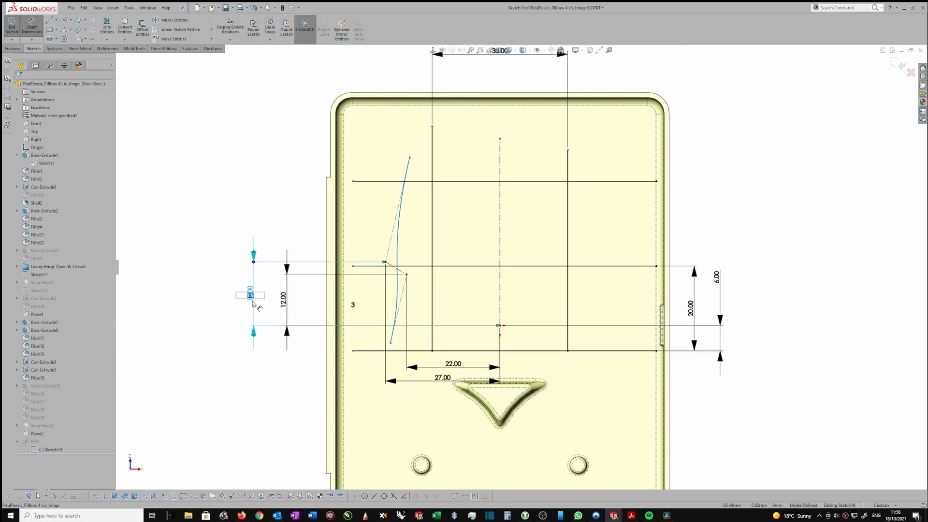
type("25")
key("Return")
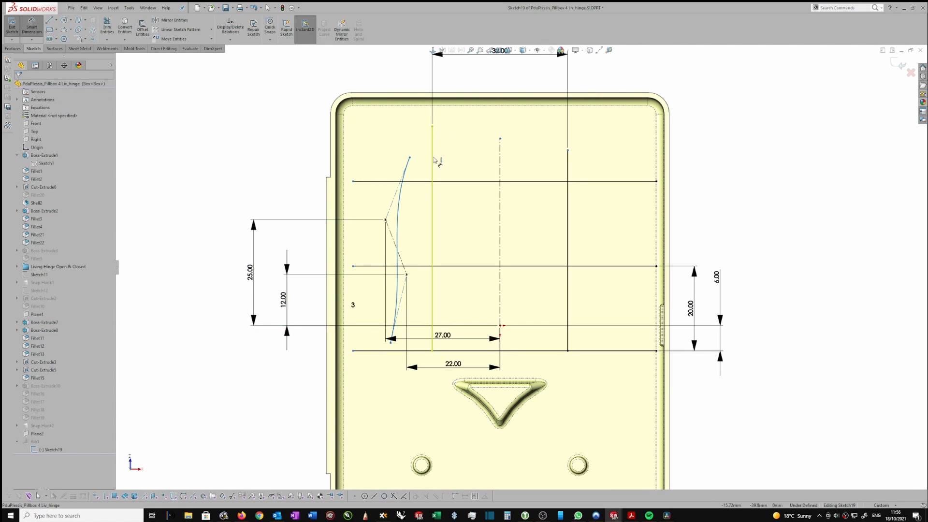
Dimension the spline's upper endpoint to the vertical centerline and set the distance to 21 mm.
left_click(409, 158)
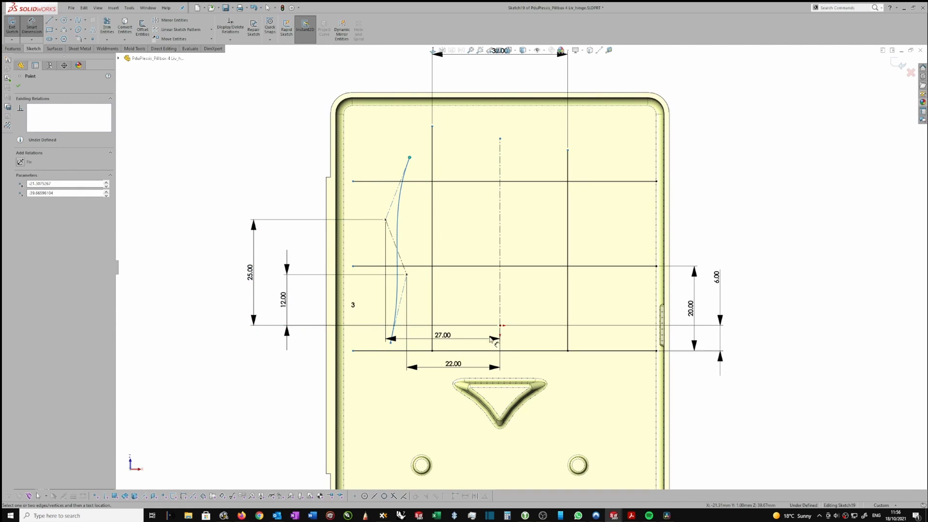
left_click(500, 306)
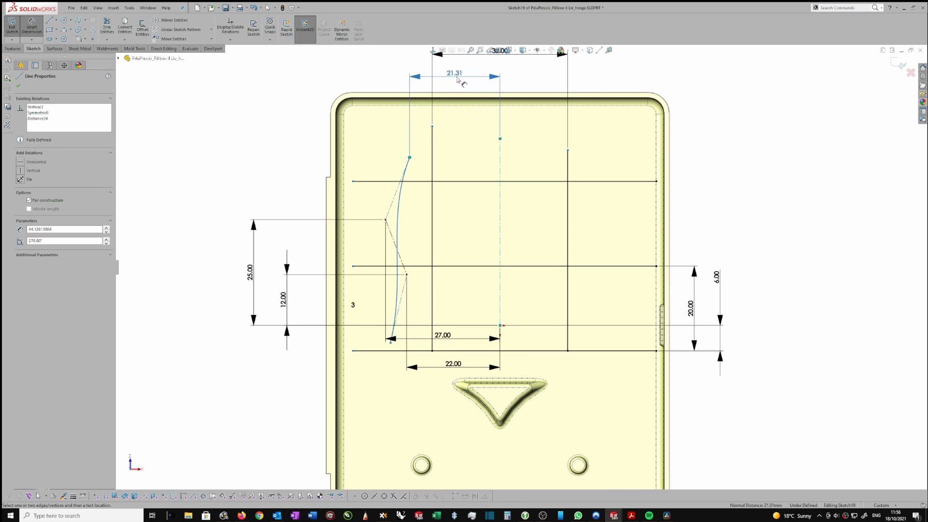
left_click(480, 72)
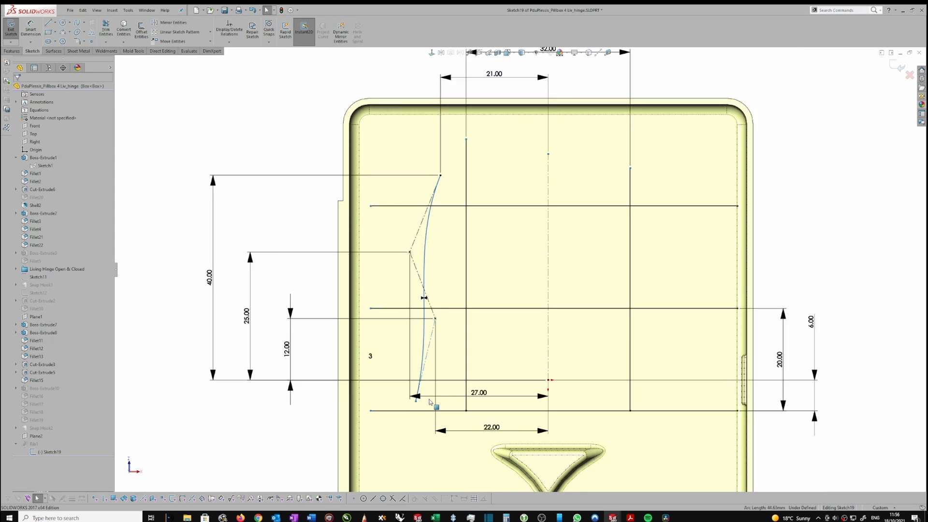
Reposition the 27 mm dimension below the 22 mm one and the 21 mm dimension above the 32 mm one.
scroll(430, 402, "down", 2)
left_click_drag(492, 390, 481, 444)
scroll(519, 269, "up", 5)
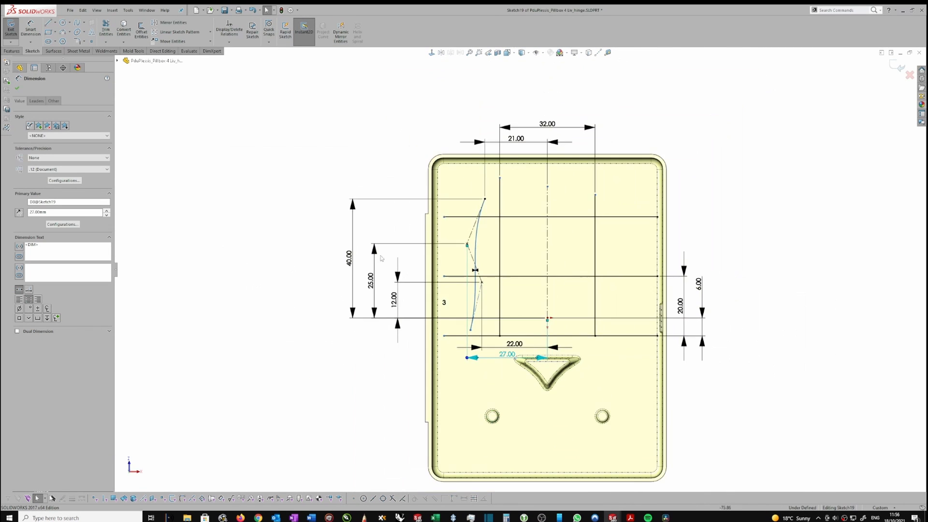
left_click_drag(522, 165, 524, 134)
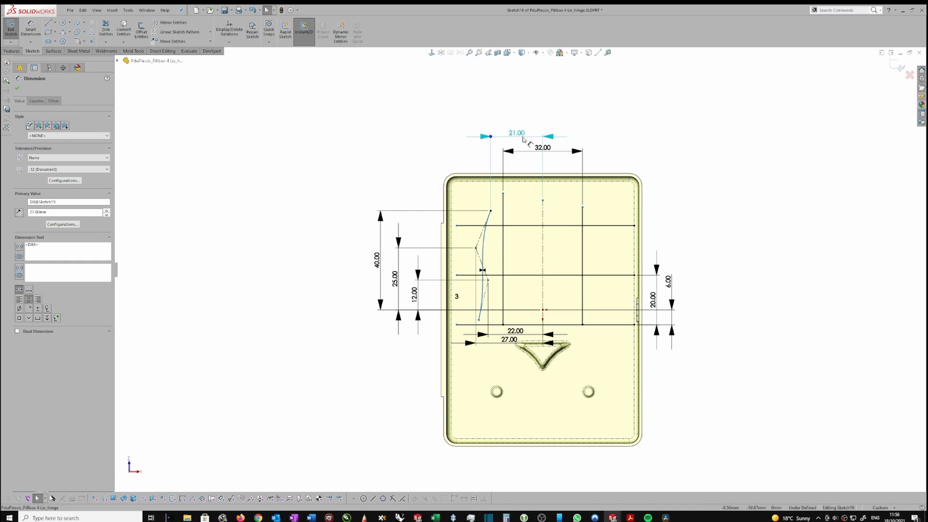
Exit the rib sketch, keeping the changes, so that the rib feature rebuilds with the added spline.
scroll(500, 203, "down", 2)
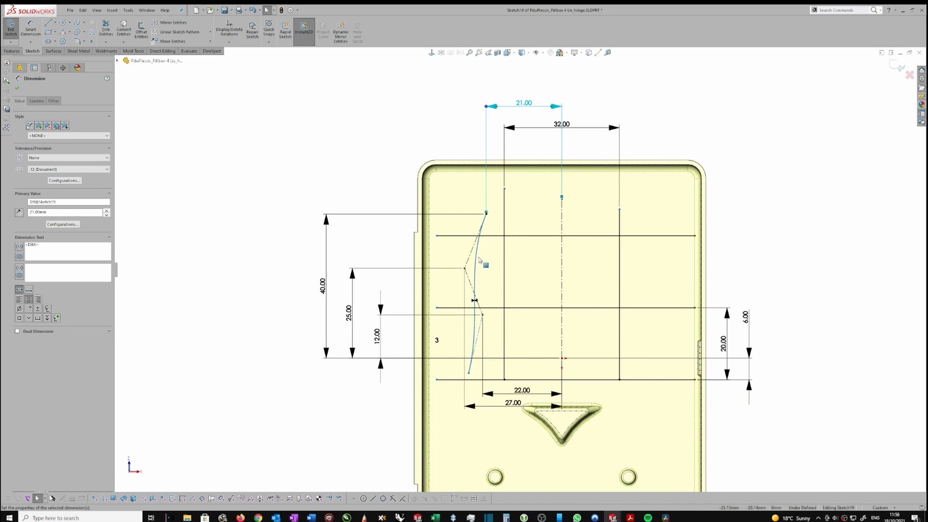
scroll(520, 270, "up", 3)
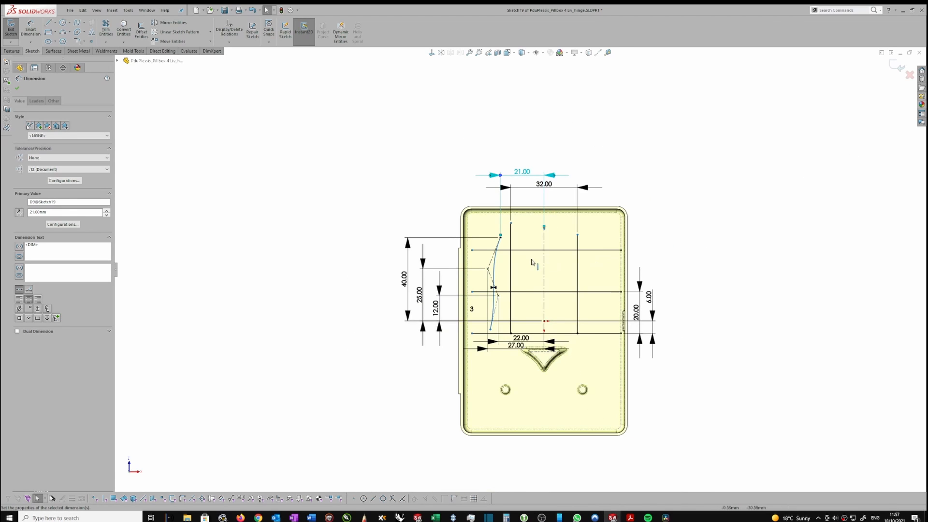
scroll(489, 264, "down", 2)
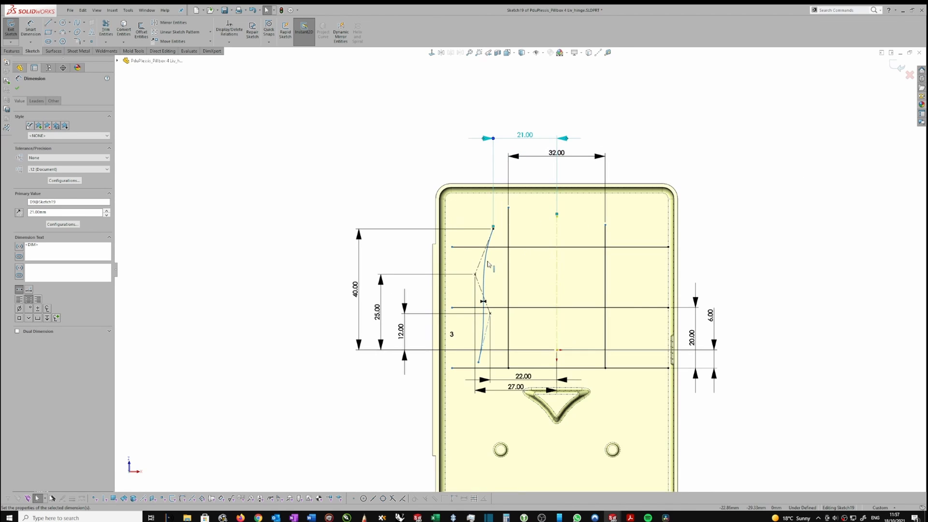
left_click(898, 73)
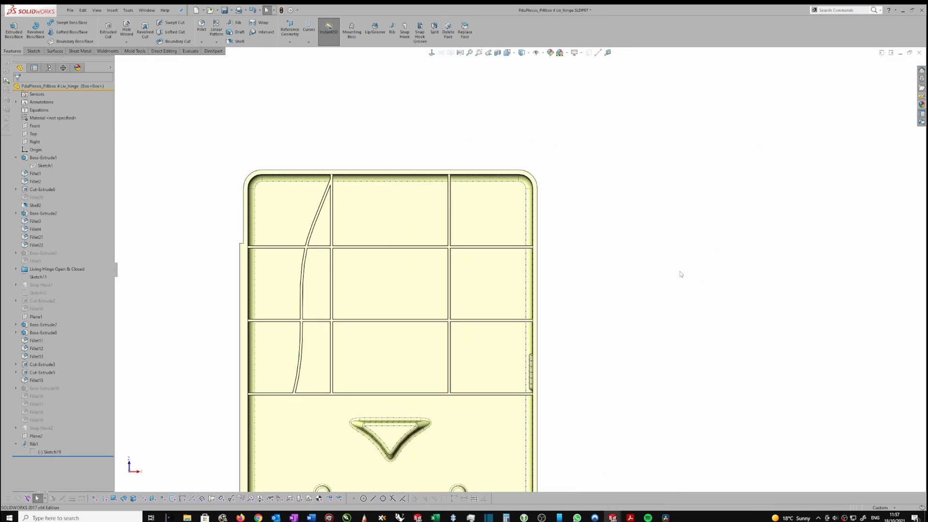